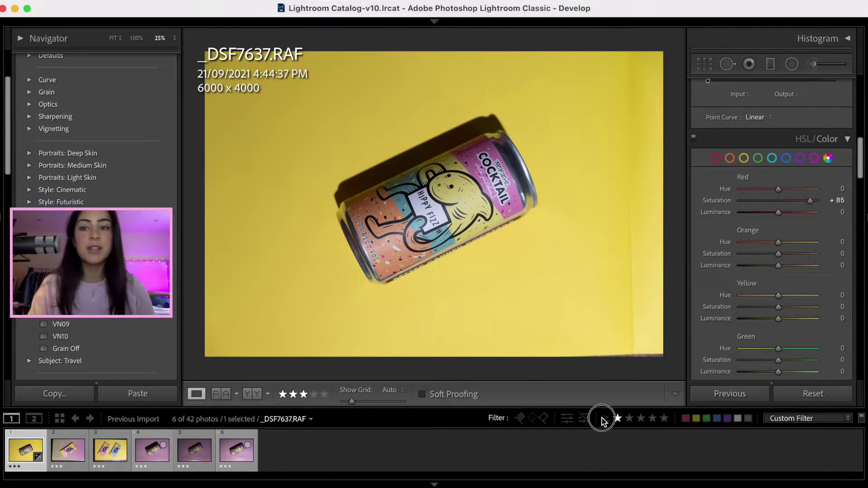
Filter the photos to three stars and higher and rotate the can photo counterclockwise to portrait orientation
left_click(641, 420)
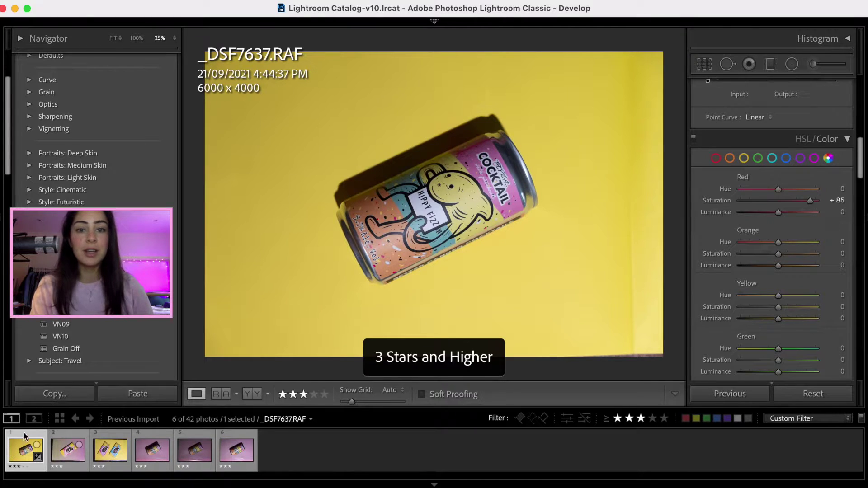
mouse_move(533, 34)
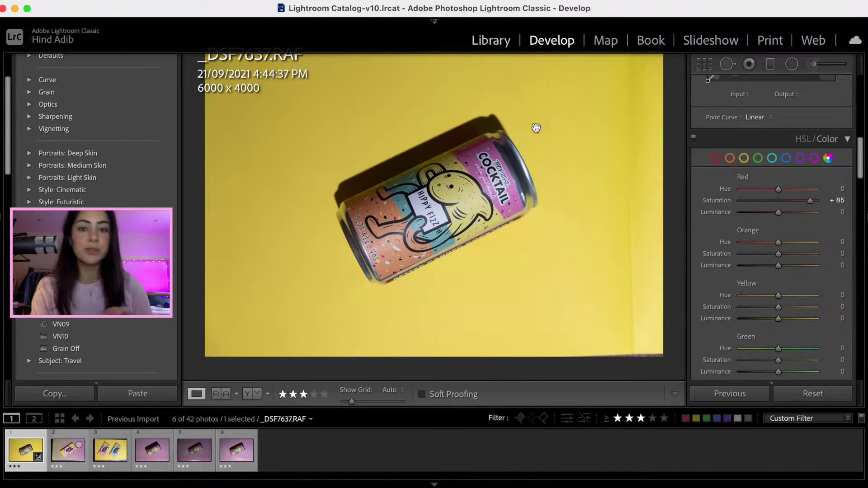
key("super+bracketleft")
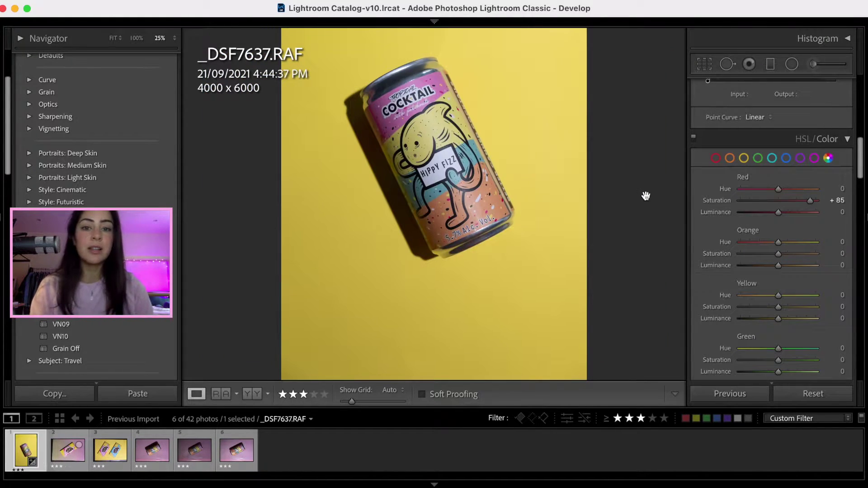
Adjust the photo's tone with Highlights +7, Shadows +12, Whites +12 and Blacks -14
scroll(775, 258, "up", 10)
left_click_drag(775, 259, 778, 234)
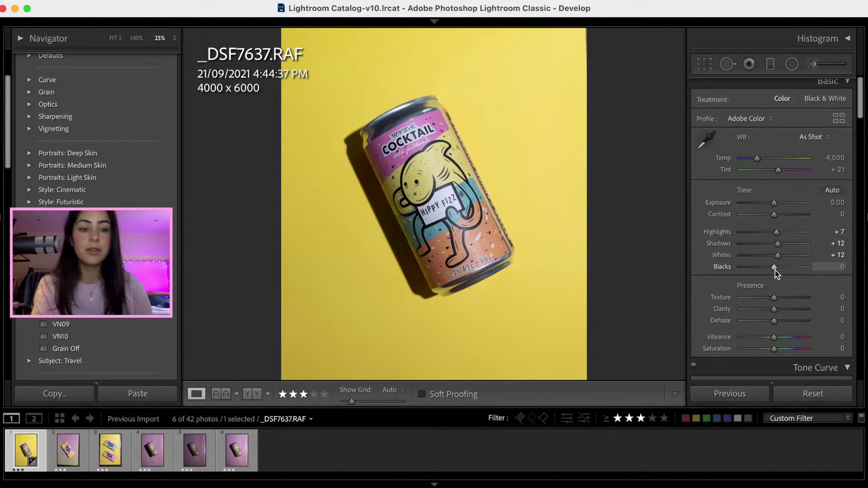
left_click_drag(774, 268, 770, 270)
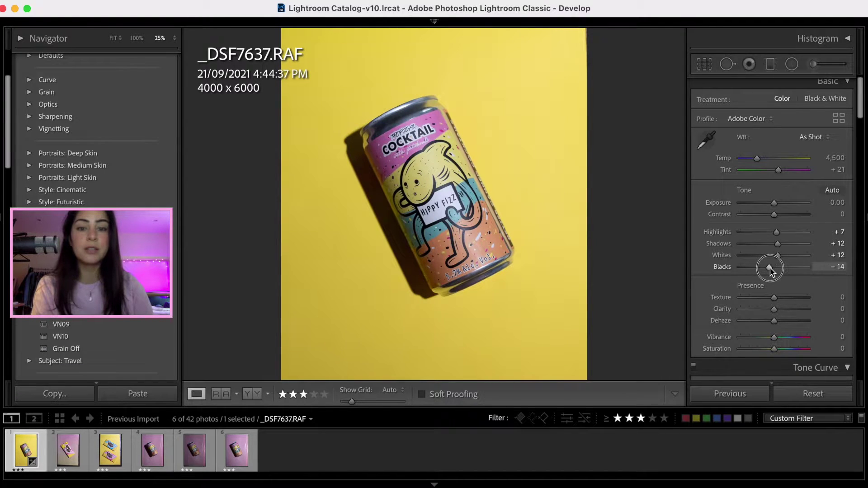
Keep red Saturation at 0 and set orange Saturation to +46 and orange Luminance to +10
scroll(772, 271, "down", 12)
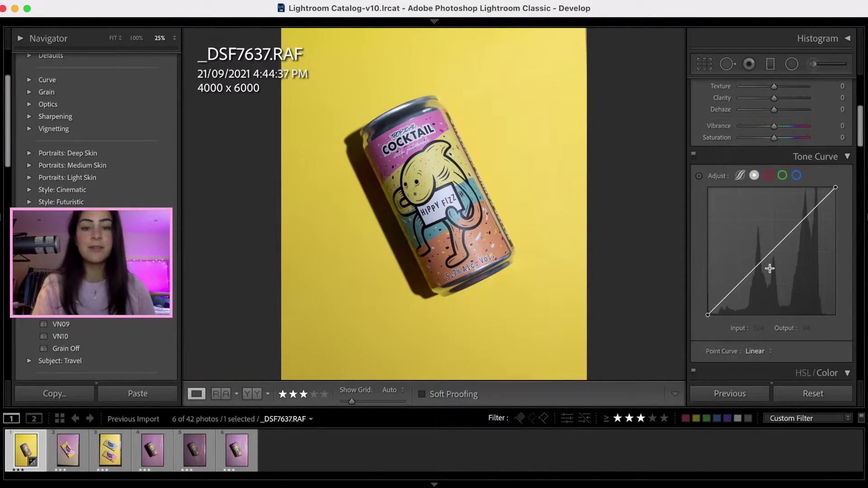
scroll(772, 272, "down", 5)
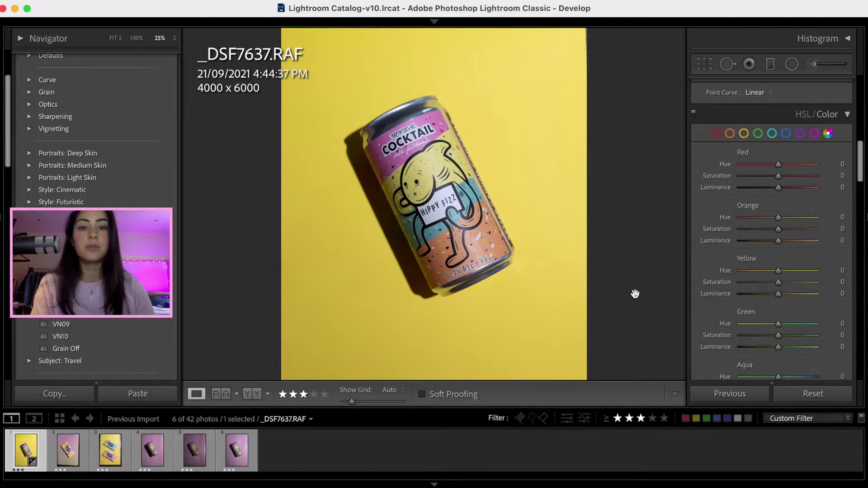
mouse_move(763, 176)
left_mouse_down()
mouse_move(802, 176)
mouse_move(776, 177)
left_mouse_up()
double_click(718, 176)
left_click_drag(761, 229, 781, 240)
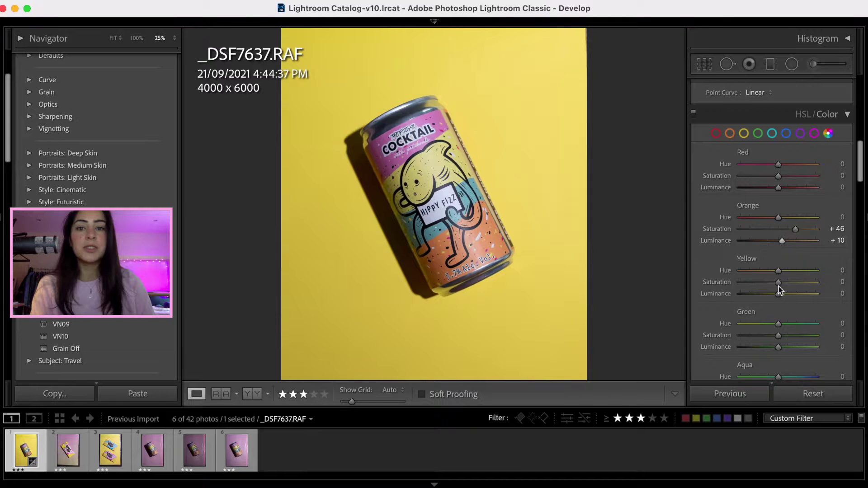
Set yellow Saturation to +13 and green Hue to -53 in the HSL color adjustments
mouse_move(778, 285)
left_mouse_down()
mouse_move(761, 280)
mouse_move(782, 282)
left_mouse_up()
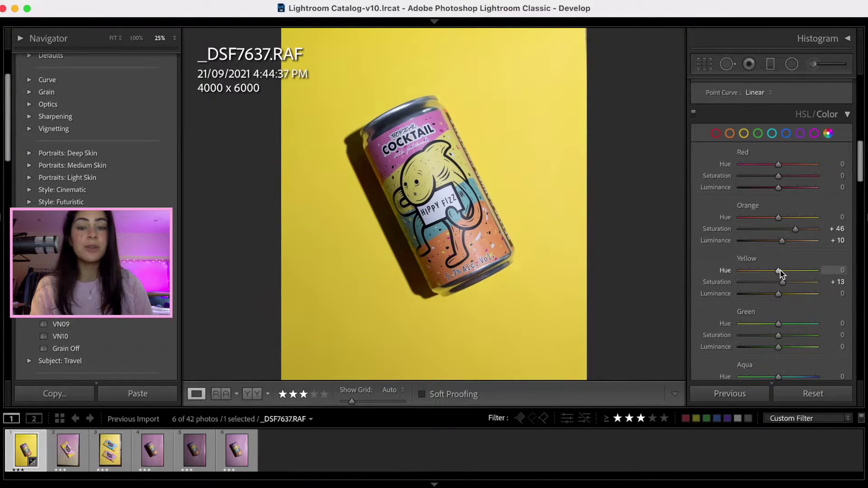
left_click_drag(778, 323, 769, 325)
left_click_drag(769, 325, 759, 327)
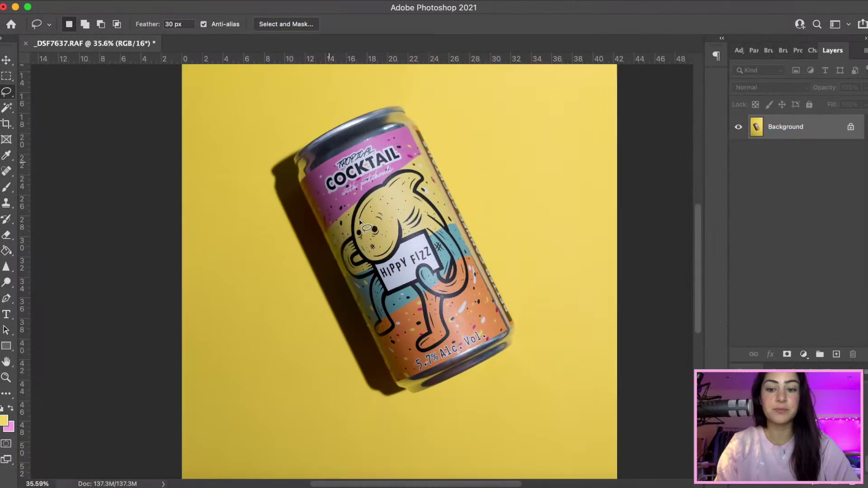
In Photoshop, select the whole yellow background around the can with the Magic Wand at tolerance 20, adding the darker areas
scroll(407, 244, "up", 5)
left_click(7, 108)
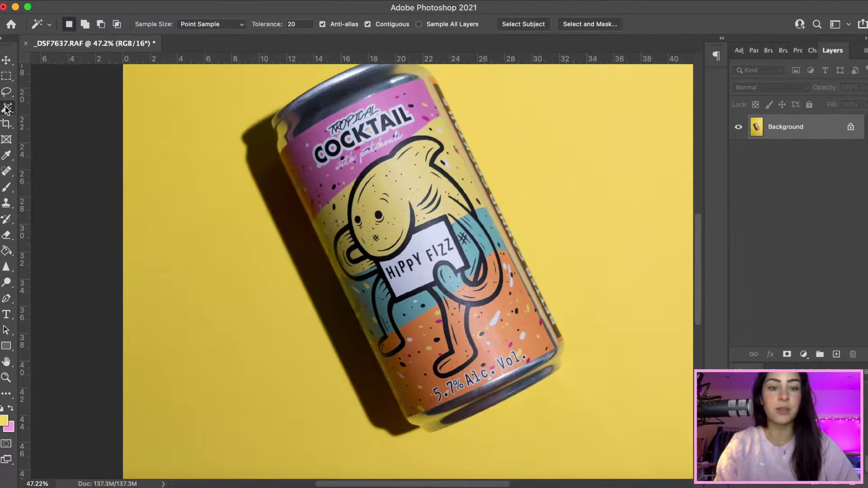
scroll(317, 196, "down", 3)
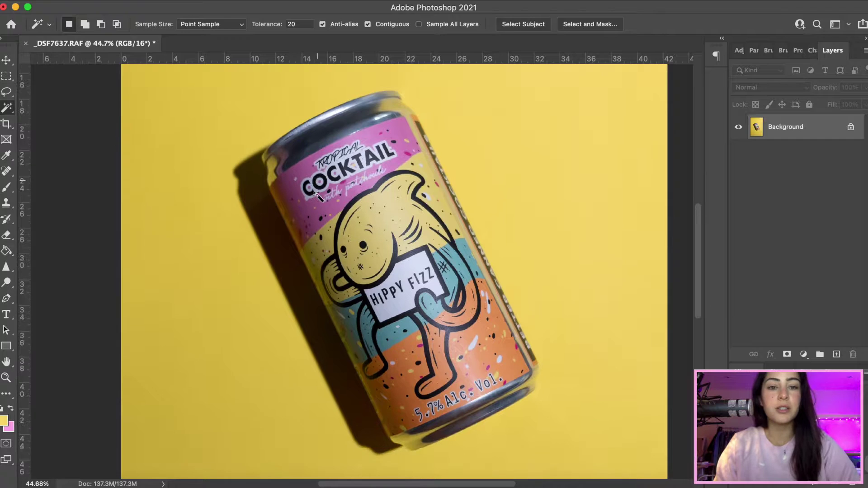
left_click(300, 92)
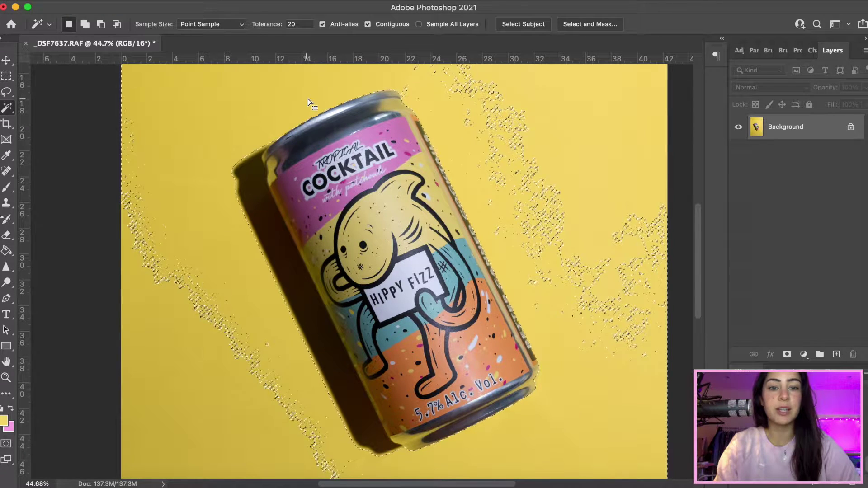
left_click(495, 131, "shift")
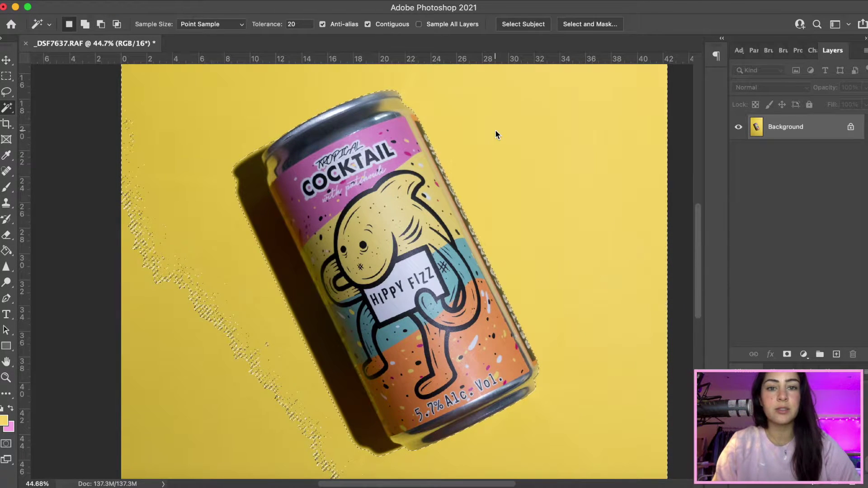
left_click(241, 395, "shift")
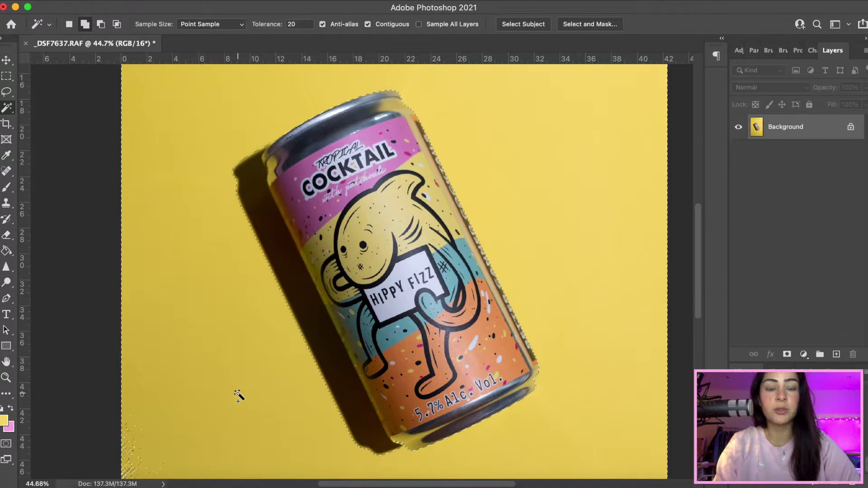
scroll(243, 397, "down", 10)
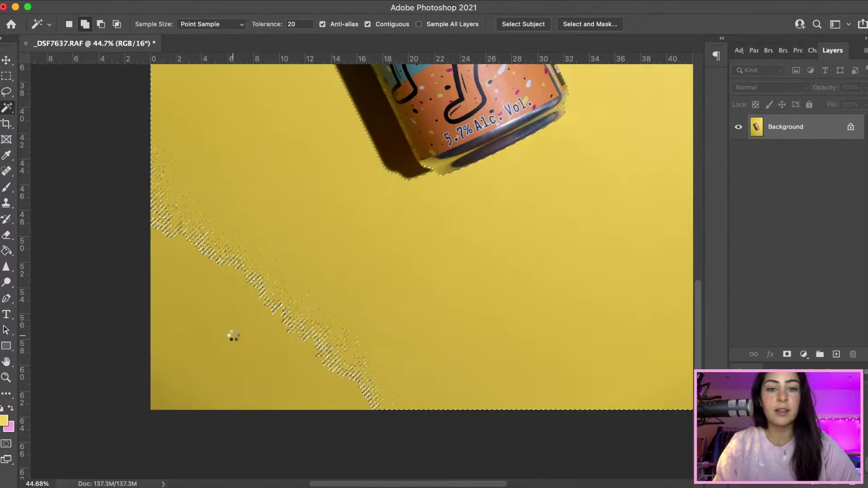
left_click(157, 401, "shift")
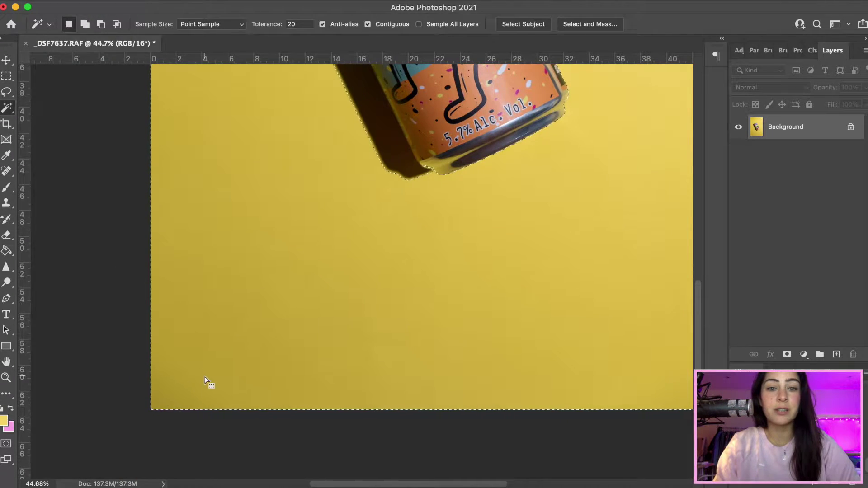
Add the missed patches in the photo's upper-right corner and along its right edge to the selection using the Lasso
scroll(206, 381, "up", 10)
scroll(205, 381, "up", 10)
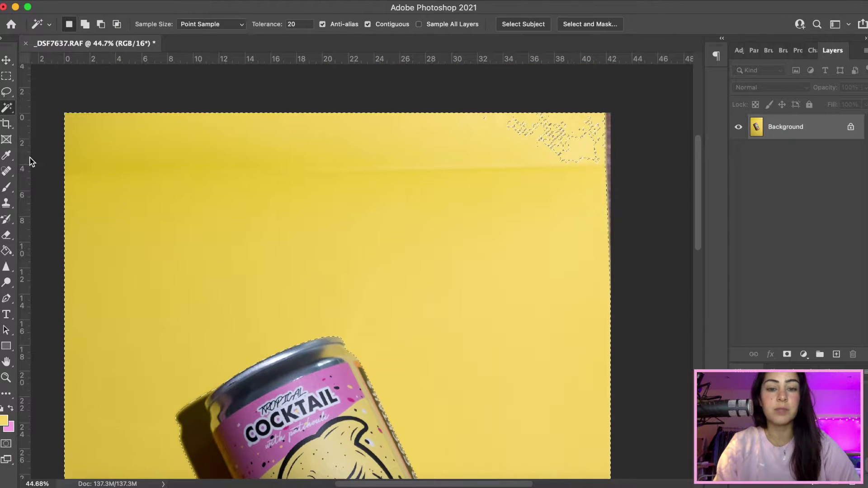
left_click(8, 91)
mouse_move(392, 113)
left_mouse_down()
mouse_move(299, 138)
mouse_move(288, 126)
mouse_move(286, 134)
mouse_move(388, 219)
mouse_move(607, 197)
mouse_move(653, 161)
mouse_move(585, 97)
mouse_move(452, 84)
left_mouse_up()
left_click_drag(657, 318, 678, 222)
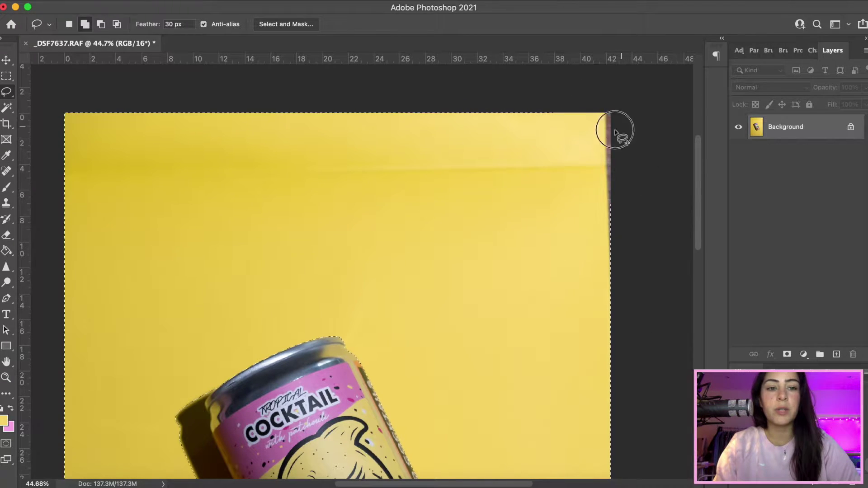
mouse_move(614, 130)
left_mouse_down()
mouse_move(590, 242)
mouse_move(645, 284)
mouse_move(668, 269)
left_mouse_up()
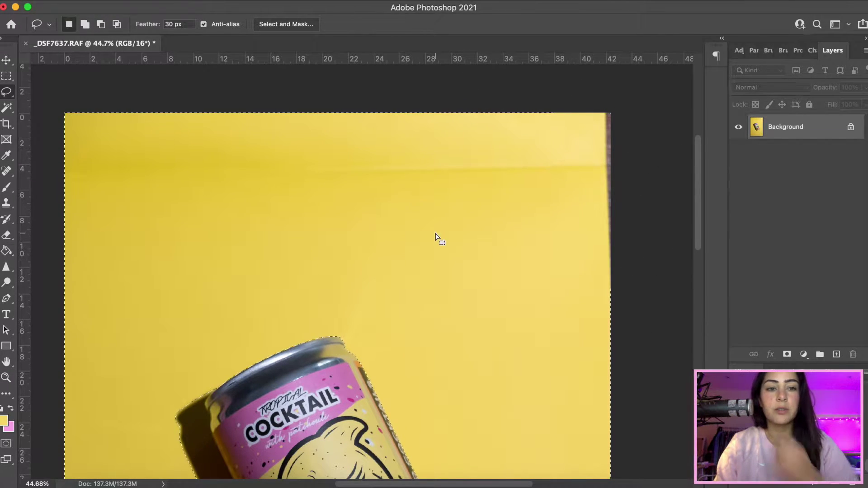
Examine the selection outline around the can and its shadow for places that cut into the can
scroll(437, 237, "down", 1)
scroll(435, 238, "down", 10)
scroll(436, 238, "left", 5)
scroll(435, 233, "right", 2)
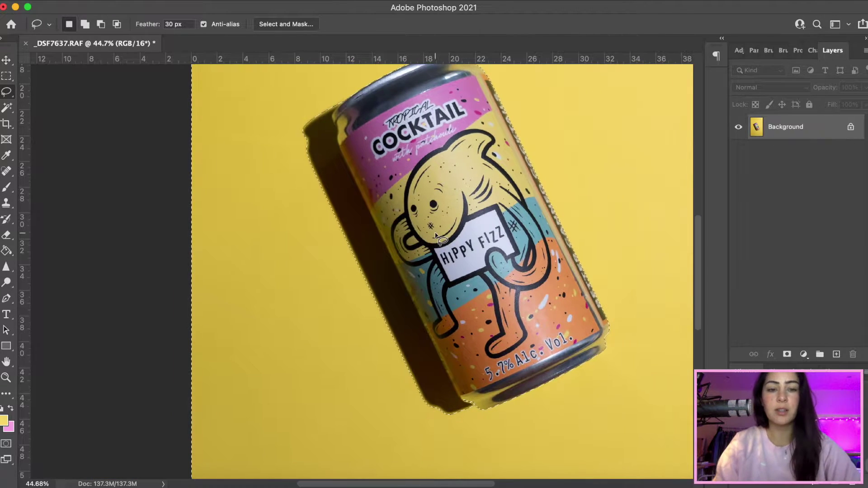
scroll(334, 113, "up", 5, "alt")
scroll(335, 113, "up", 3)
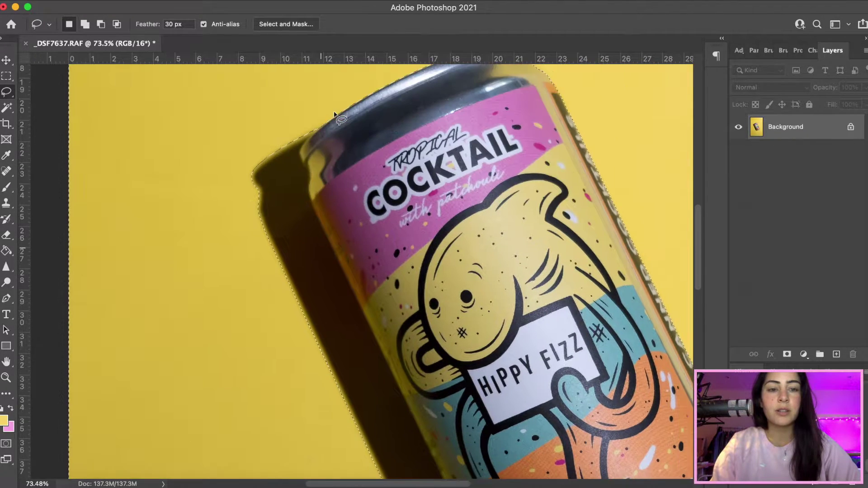
scroll(334, 116, "down", 10)
scroll(334, 115, "right", 10)
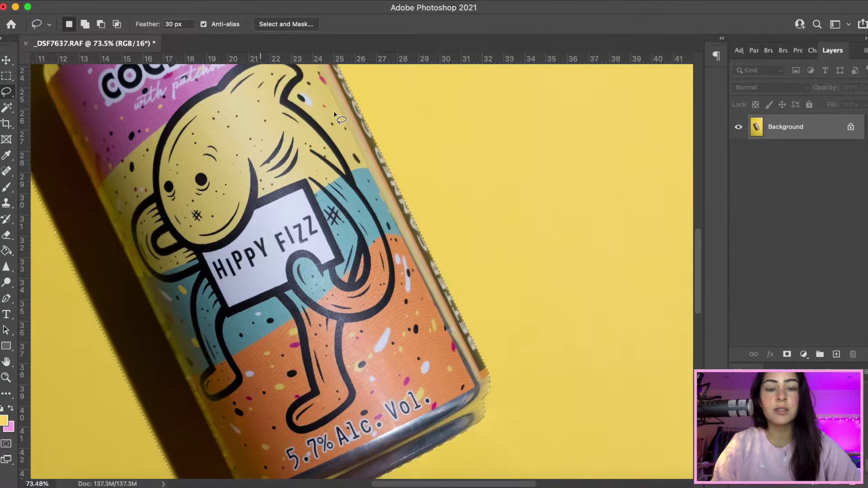
scroll(457, 354, "up", 3, "alt")
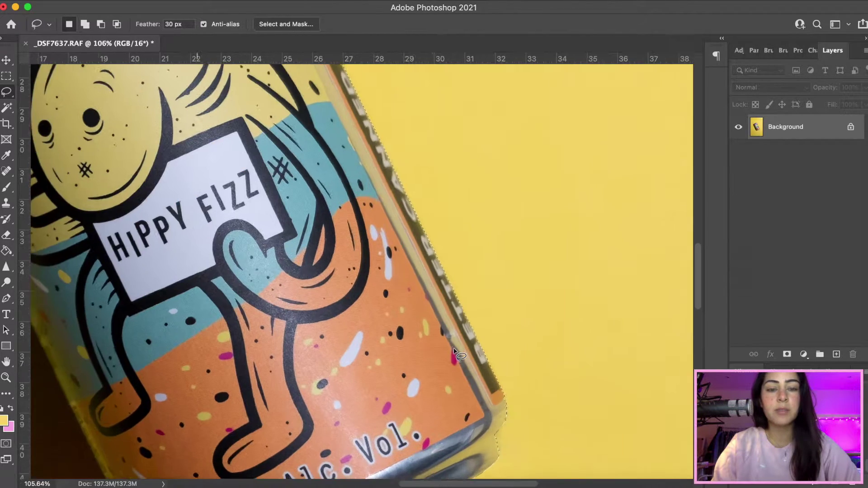
scroll(455, 350, "down", 6)
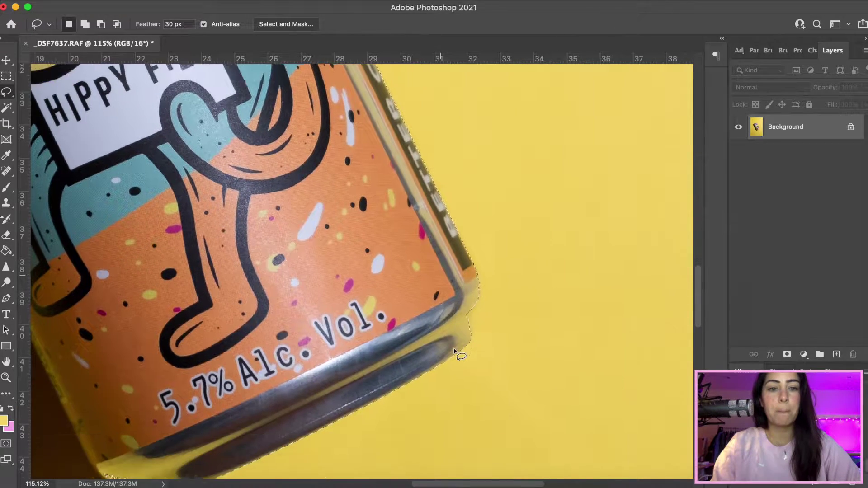
Subtract the can's base and lower corners from the background selection using the Lasso with a 0 px feather
scroll(486, 276, "up", 1, "alt")
mouse_move(480, 145)
left_mouse_down("alt")
mouse_move(489, 180)
mouse_move(477, 238)
mouse_move(443, 256)
mouse_move(413, 219)
left_mouse_up("alt")
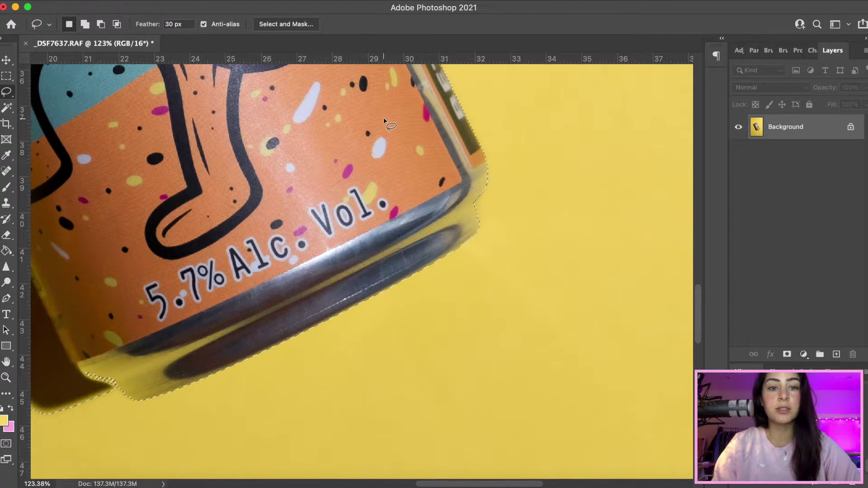
key("alt")
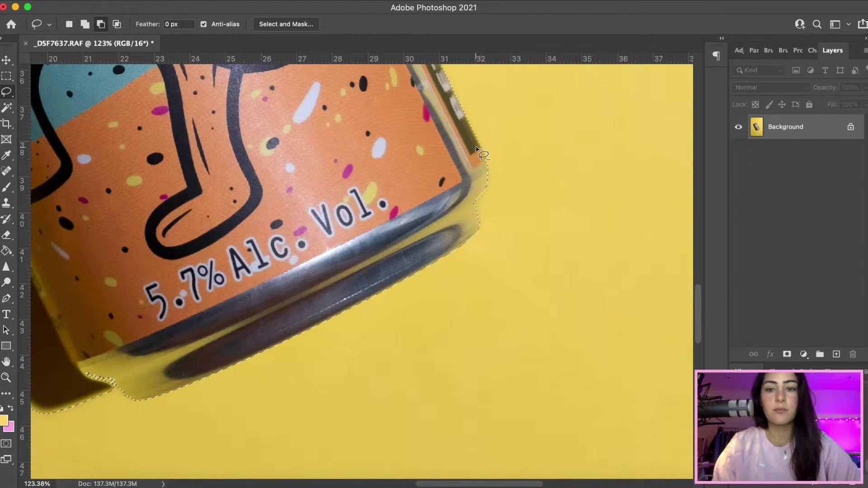
mouse_move(472, 138)
left_mouse_down()
mouse_move(490, 183)
mouse_move(480, 200)
mouse_move(479, 234)
mouse_move(452, 248)
mouse_move(427, 241)
mouse_move(444, 153)
left_mouse_up()
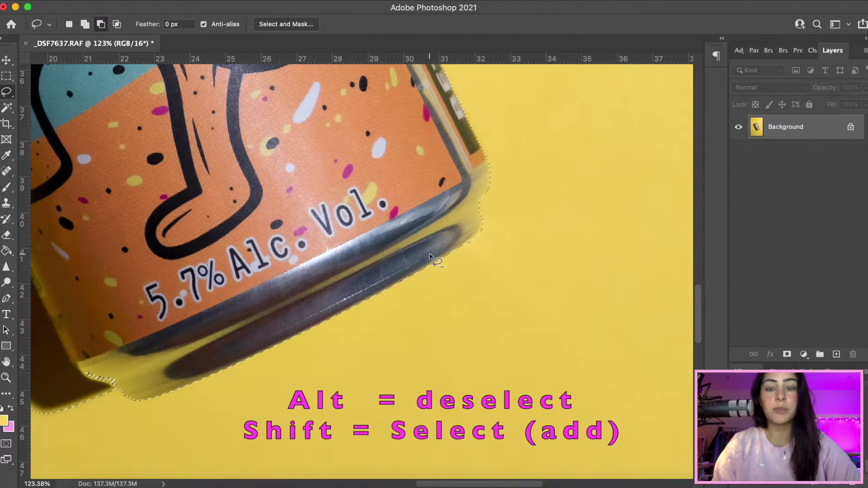
scroll(343, 274, "left", 4)
scroll(342, 274, "down", 3)
mouse_move(258, 274)
left_mouse_down()
mouse_move(230, 283)
mouse_move(234, 296)
mouse_move(263, 296)
mouse_move(289, 311)
mouse_move(306, 295)
mouse_move(284, 260)
left_mouse_up()
Check the selection outline along the can's label side, upper rim and shadow
scroll(283, 260, "up", 10)
scroll(282, 260, "right", 2)
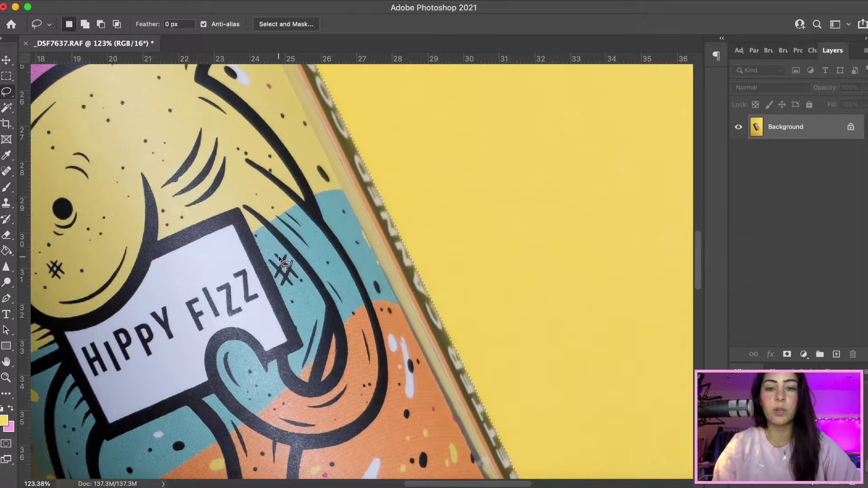
scroll(279, 259, "up", 10)
scroll(279, 259, "left", 3)
scroll(280, 261, "down", 5)
scroll(280, 261, "left", 7)
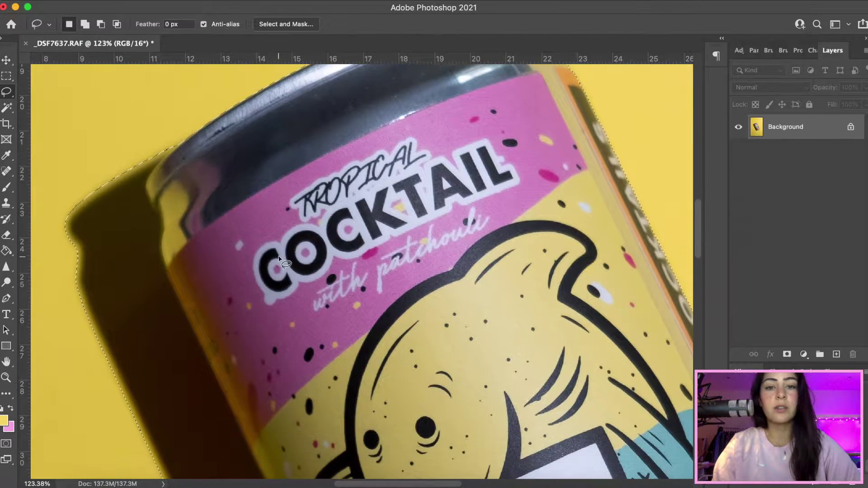
key("super+minus")
key("super+minus")
key("super+minus")
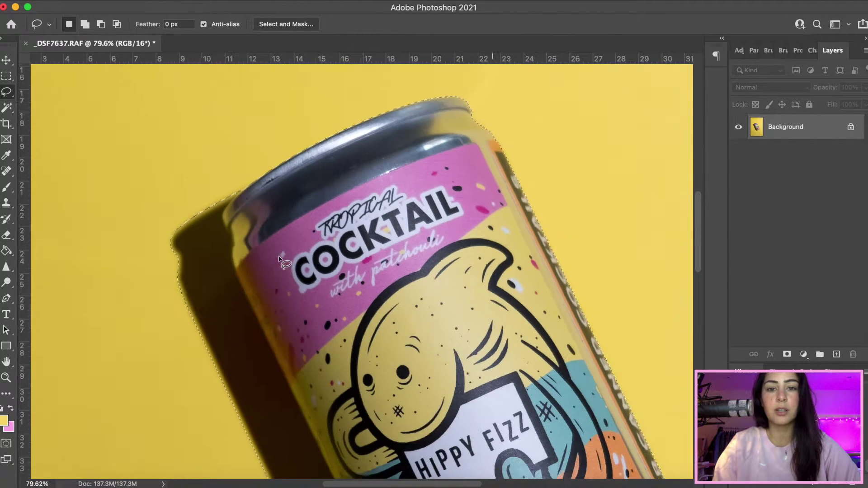
Invert the selection so that the can and its shadow are selected instead of the background
scroll(279, 259, "down", 5)
scroll(278, 258, "right", 3)
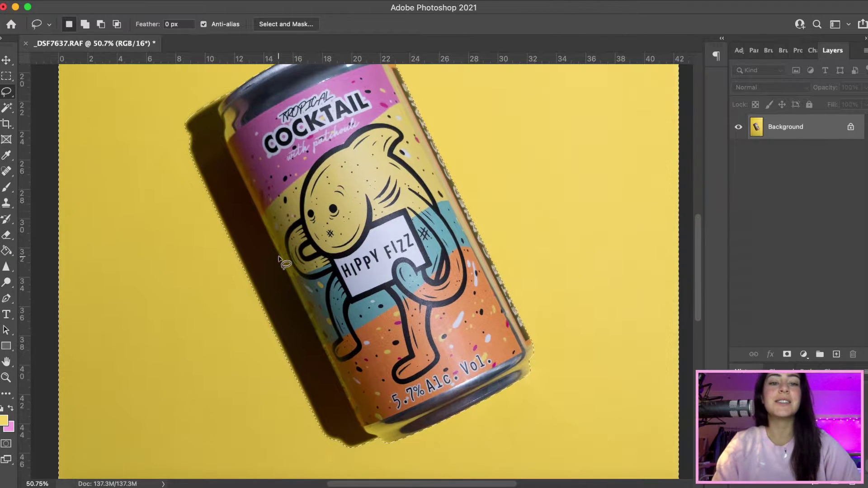
scroll(280, 261, "up", 2)
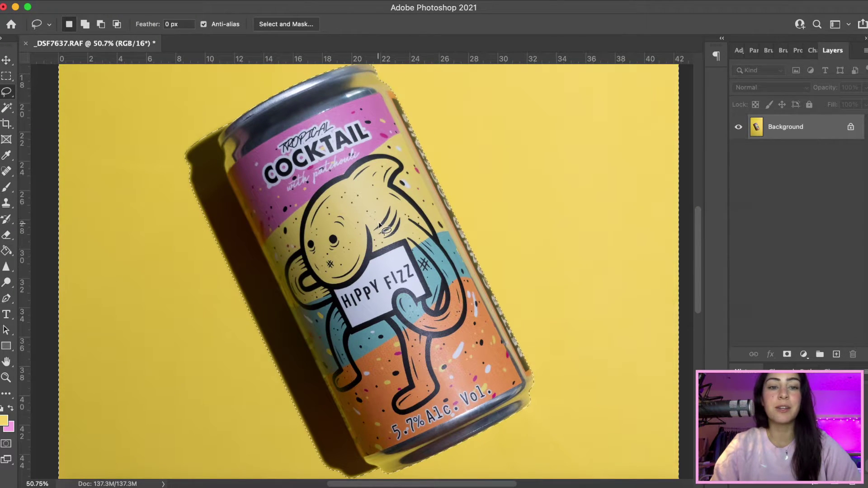
right_click(485, 167)
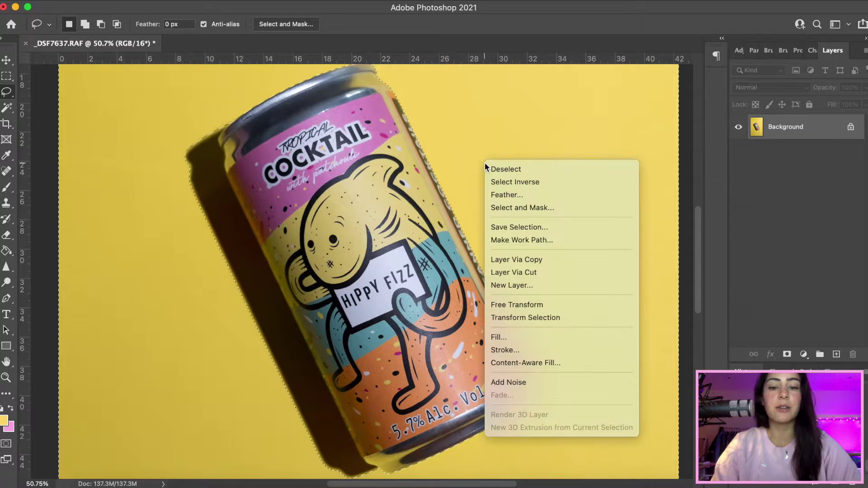
left_click(533, 183)
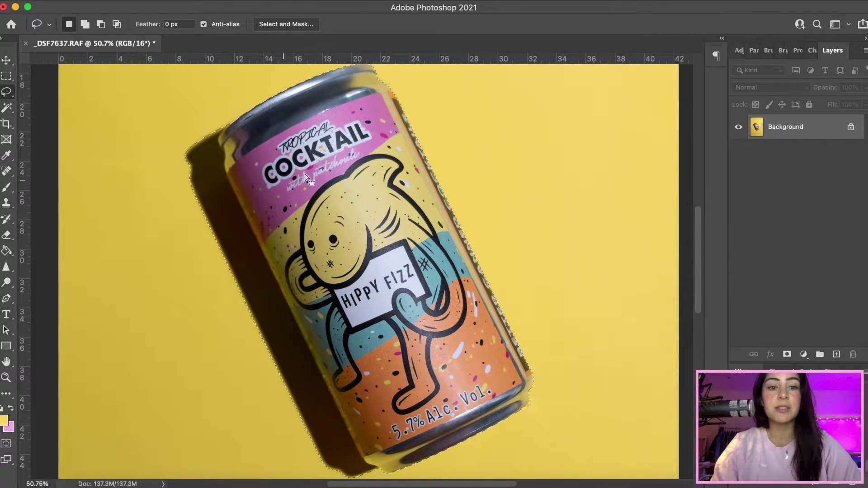
Add a layer mask from the selection so that only the can and its shadow show
left_click(787, 355)
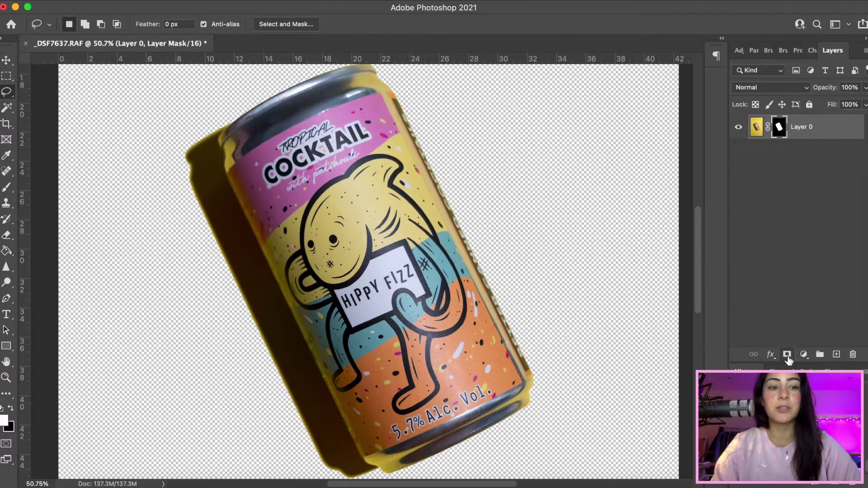
scroll(407, 251, "down", 3)
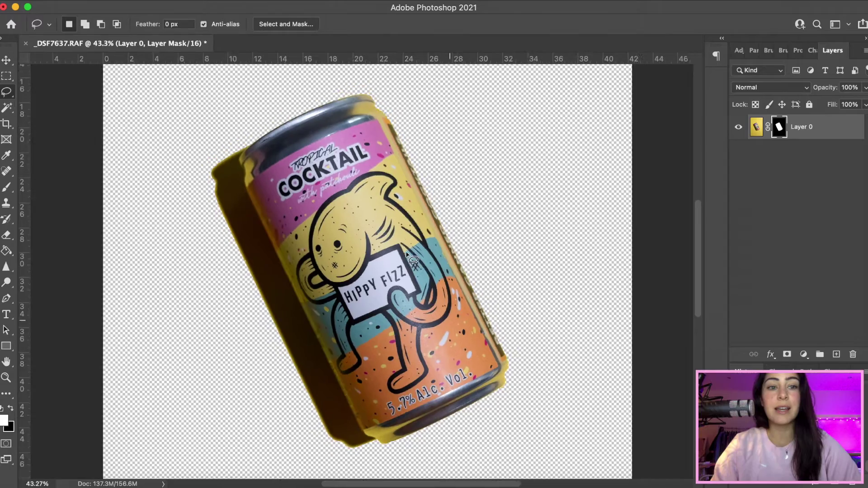
scroll(287, 263, "up", 5)
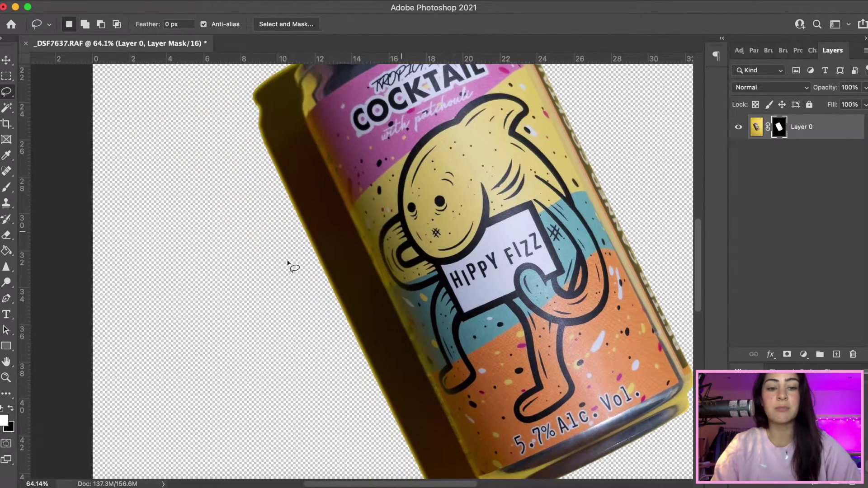
Try a white brush stroke on the layer mask beside the shadow, undo it, and set the brush size to 268 px
scroll(152, 216, "left", 2)
left_click(7, 187)
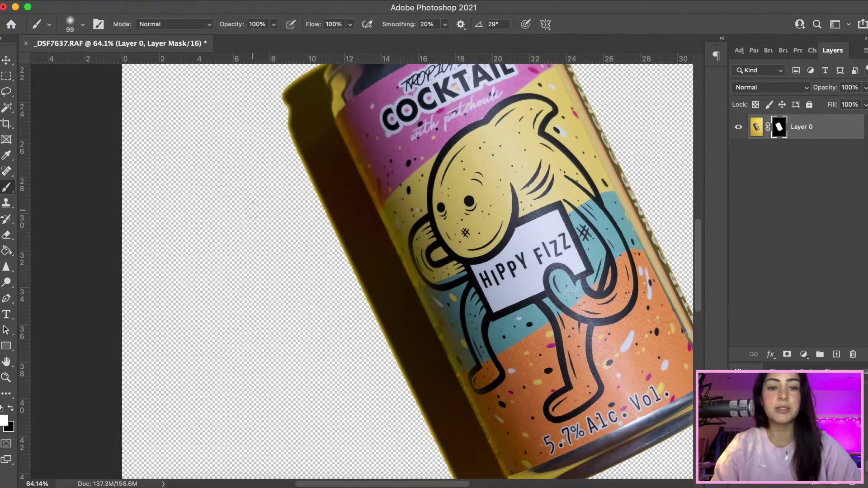
mouse_move(298, 209)
left_mouse_down()
mouse_move(270, 232)
mouse_move(339, 174)
mouse_move(310, 294)
left_mouse_up()
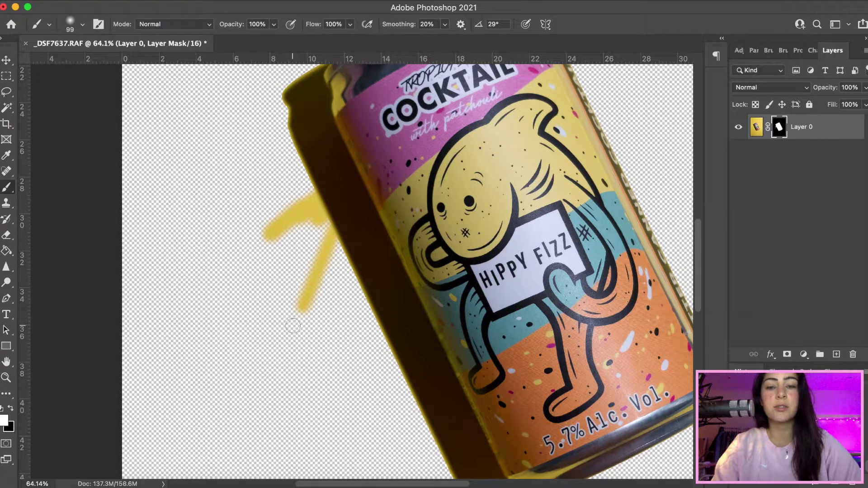
key("super+z")
left_click(83, 24)
left_click_drag(106, 61, 120, 63)
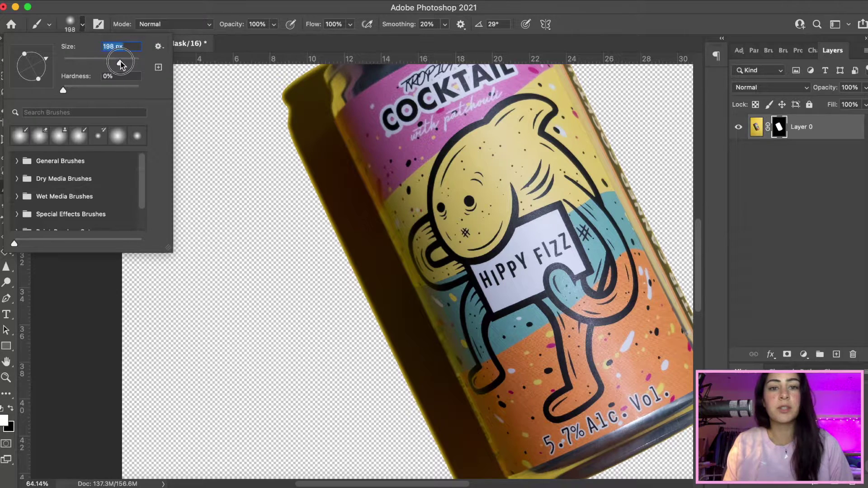
Paint white with the soft brush on the layer mask around the outer edges of the shadow and can to soften the cut-out
left_click(304, 100)
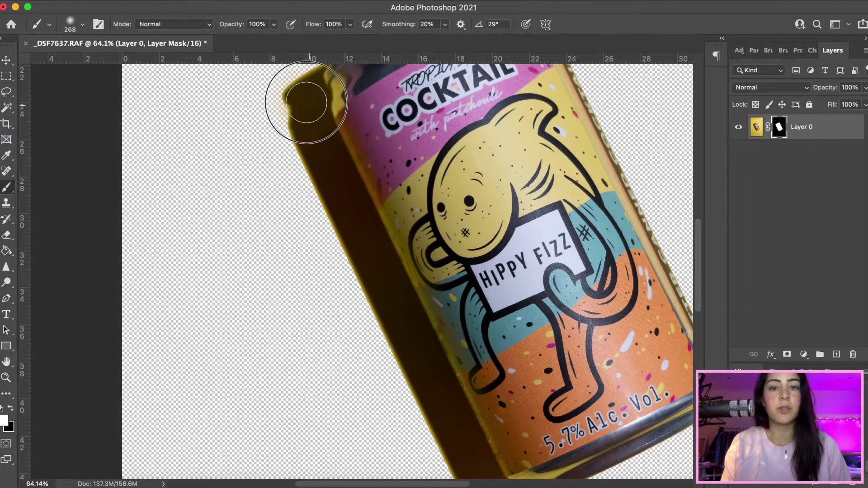
mouse_move(312, 135)
left_mouse_down()
mouse_move(387, 304)
mouse_move(392, 298)
mouse_move(430, 406)
left_mouse_up()
scroll(459, 474, "down", 5)
scroll(459, 474, "right", 3)
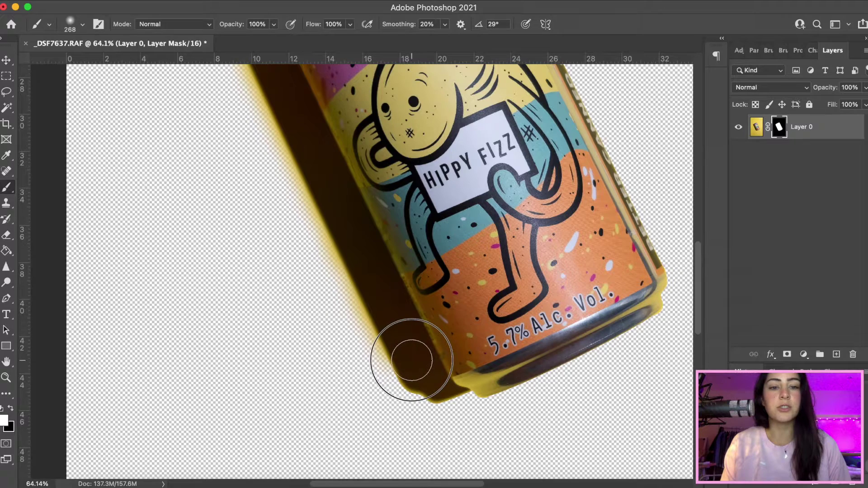
mouse_move(417, 369)
left_mouse_down()
mouse_move(398, 336)
mouse_move(421, 375)
mouse_move(444, 383)
mouse_move(432, 380)
mouse_move(466, 374)
mouse_move(444, 385)
mouse_move(528, 353)
mouse_move(517, 360)
mouse_move(545, 337)
mouse_move(521, 352)
mouse_move(524, 360)
mouse_move(613, 326)
mouse_move(640, 300)
mouse_move(645, 283)
mouse_move(645, 299)
mouse_move(634, 250)
mouse_move(569, 125)
left_mouse_up()
scroll(569, 124, "up", 5)
scroll(569, 125, "right", 2)
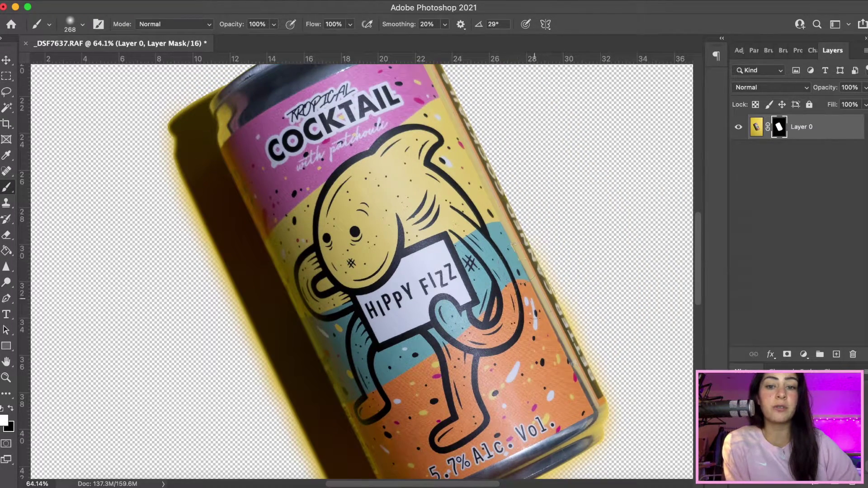
mouse_move(534, 298)
left_mouse_down()
mouse_move(542, 291)
mouse_move(508, 204)
mouse_move(519, 280)
mouse_move(464, 162)
left_mouse_up()
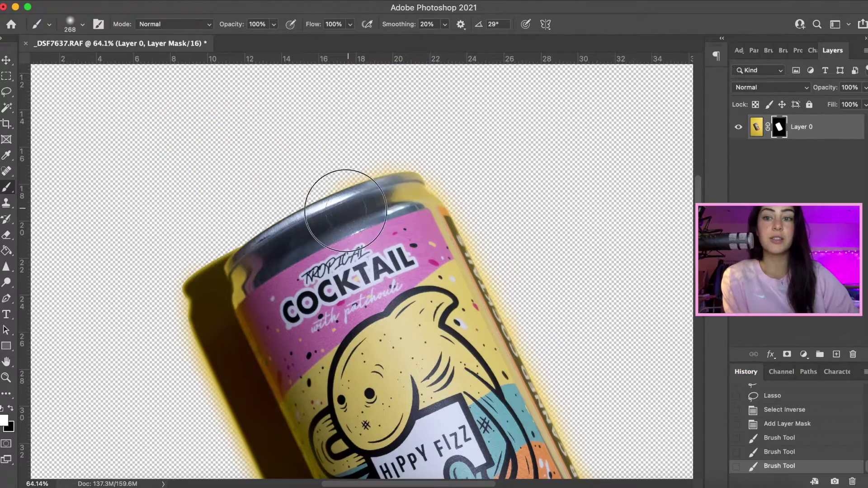
mouse_move(345, 209)
left_mouse_down()
mouse_move(232, 261)
mouse_move(202, 290)
left_mouse_up()
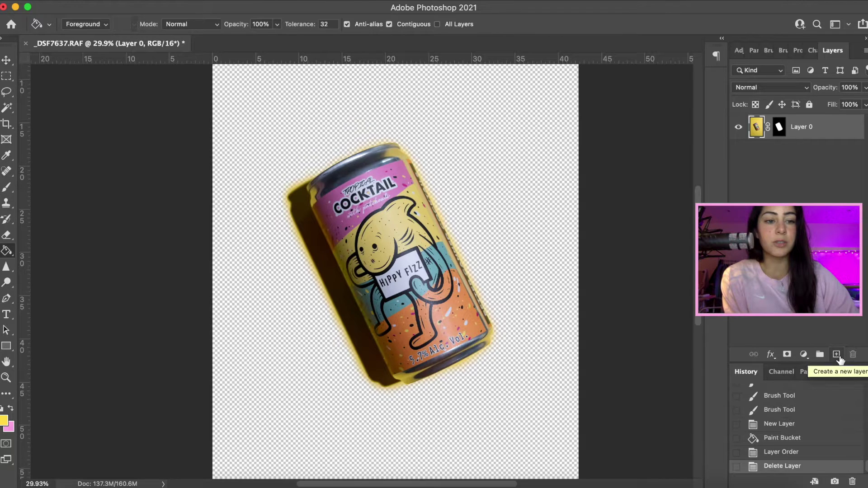
Add a yellow Solid Color fill layer (#dfd85e) and place it beneath the masked can layer
left_click(803, 355)
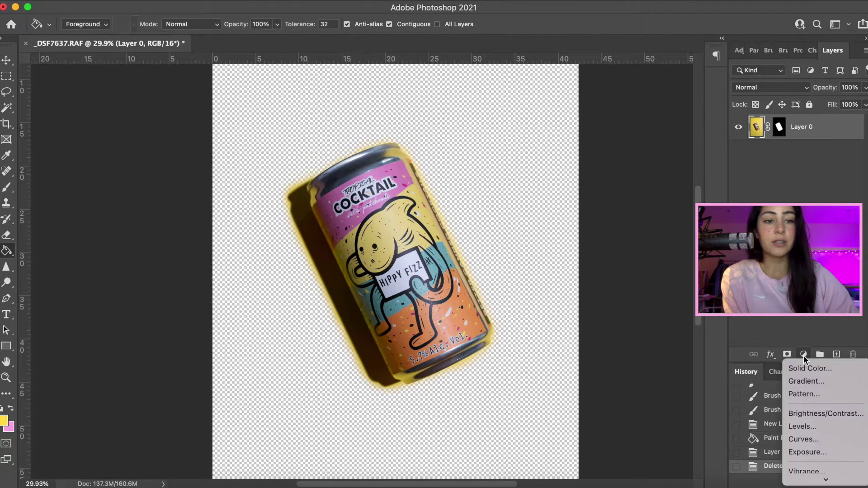
left_click(817, 369)
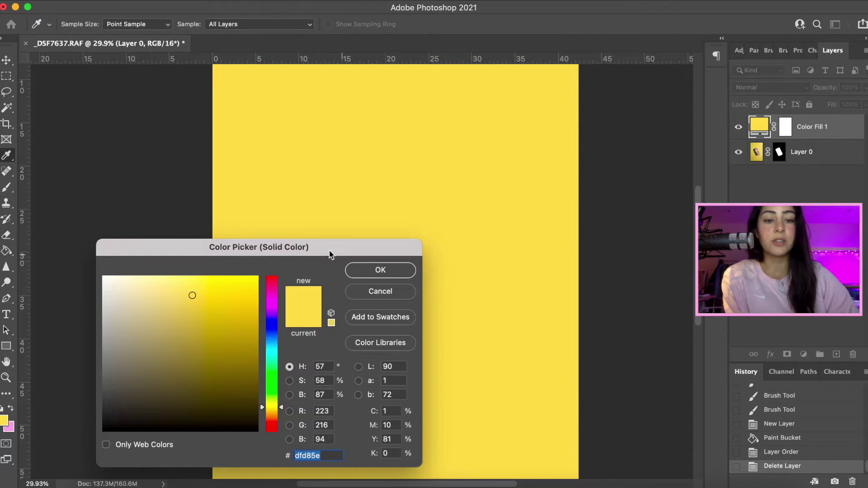
left_click_drag(330, 254, 531, 187)
left_click(567, 213)
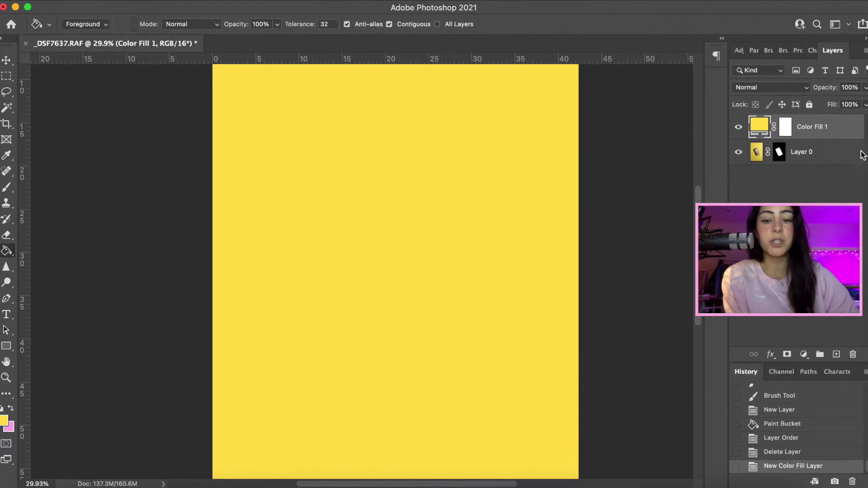
left_click_drag(809, 126, 816, 167)
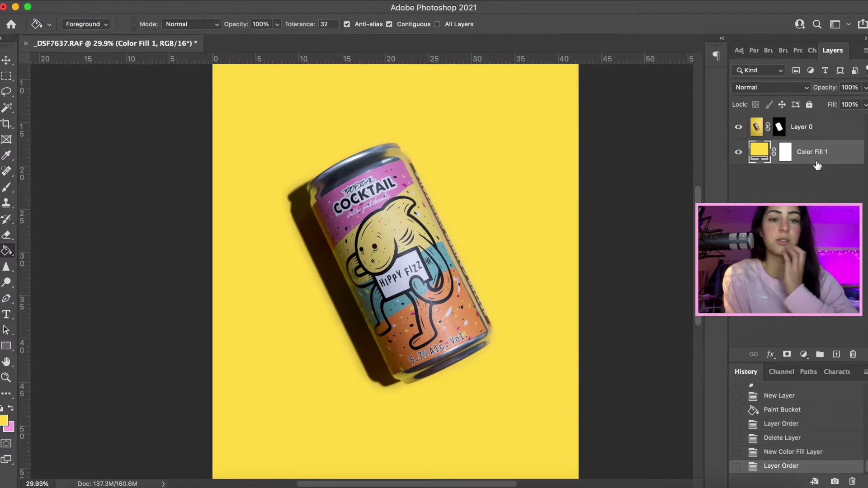
Open the background fill's colour for editing and try the duller yellow #d1cb61
double_click(760, 152)
left_click_drag(443, 188, 700, 110)
left_click(605, 151)
left_click(637, 167)
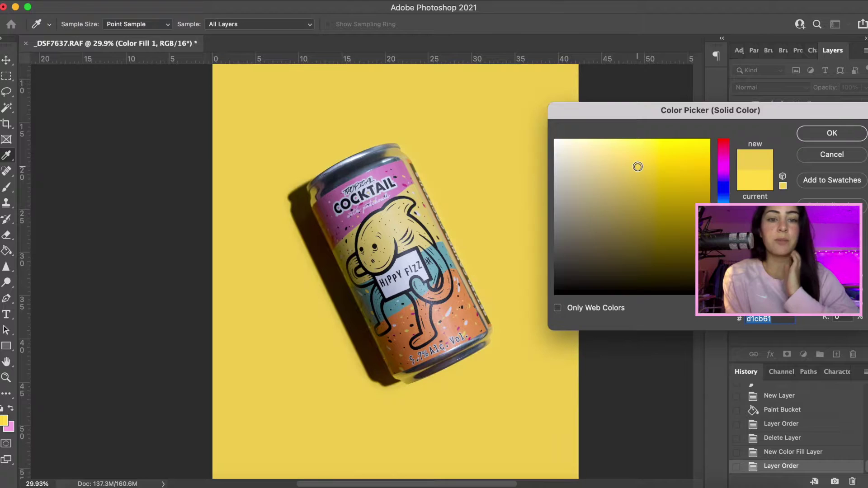
Try pale yellow #f6f2b2 and light pink #f6b2ec as background colours, and return the hue to yellow
left_click_drag(637, 166, 597, 144)
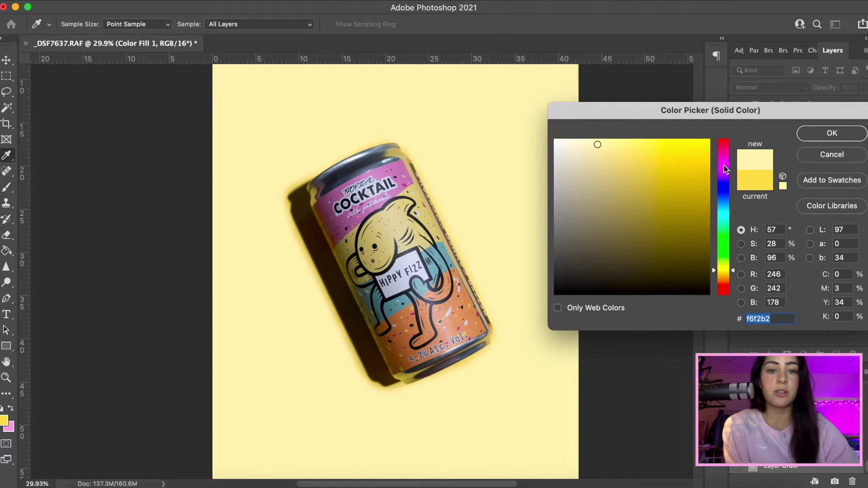
left_click_drag(724, 168, 715, 162)
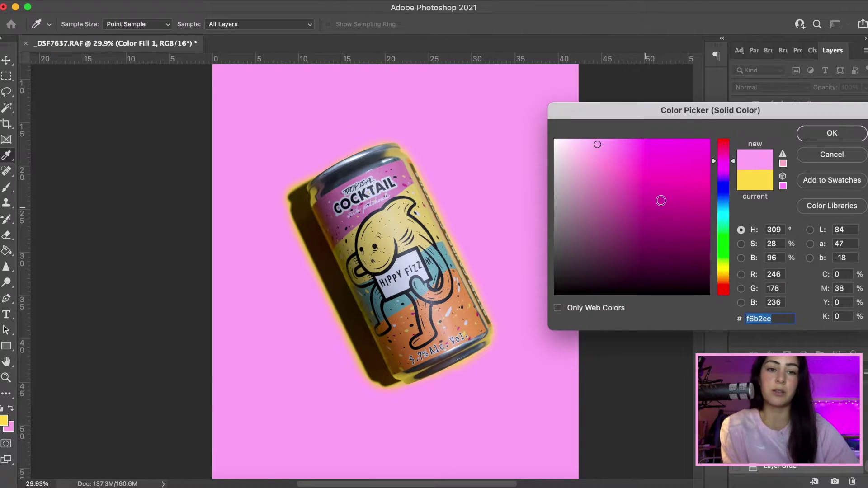
left_click_drag(726, 163, 722, 270)
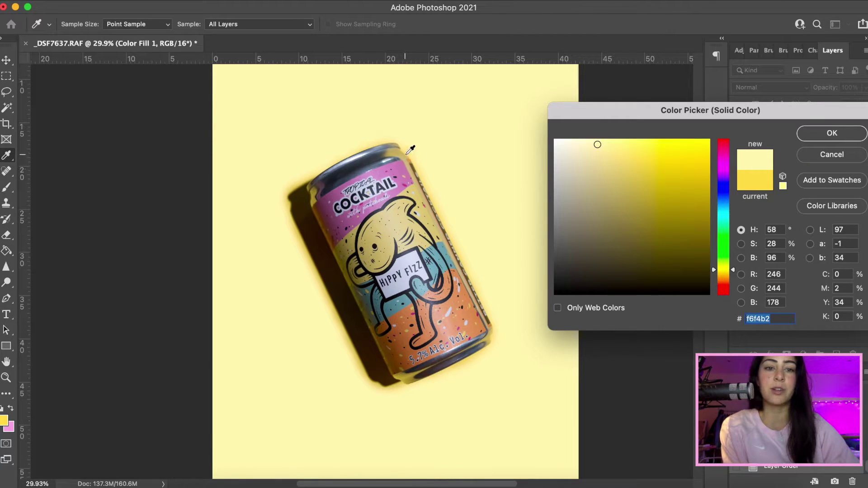
Try background yellows sampled from the can's upper rim, the shadow's edge and the yellow area of the label
left_click(407, 153)
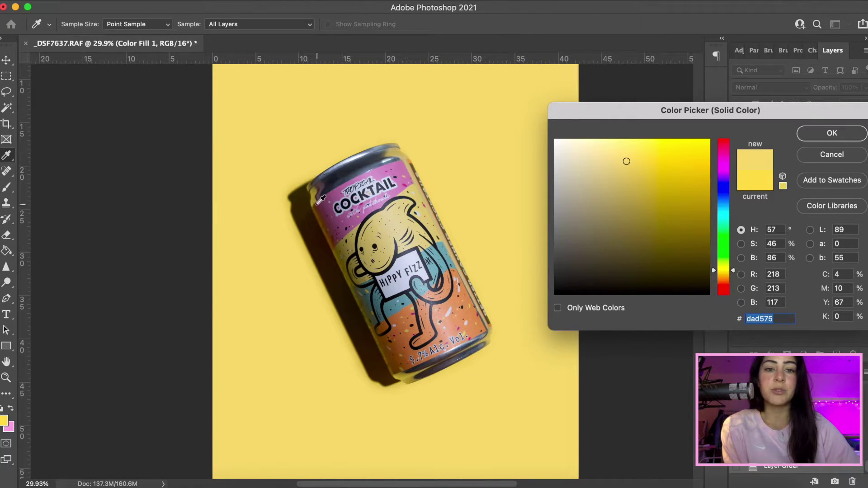
left_click(293, 202)
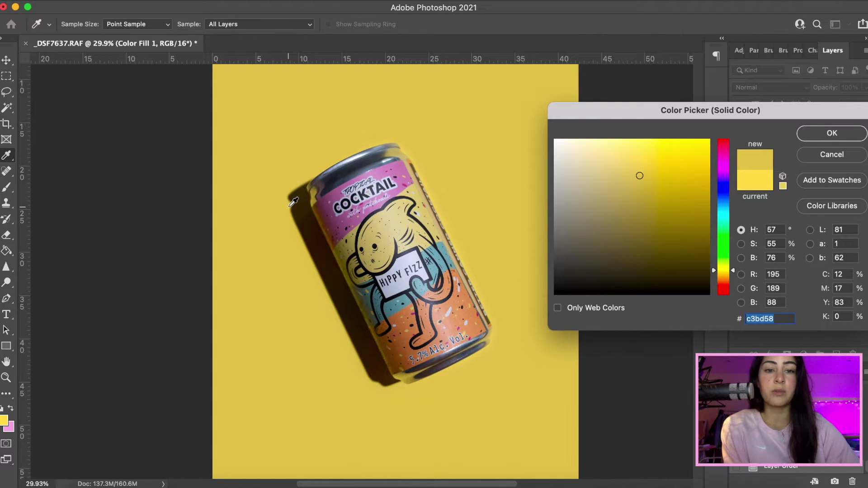
left_click(425, 206)
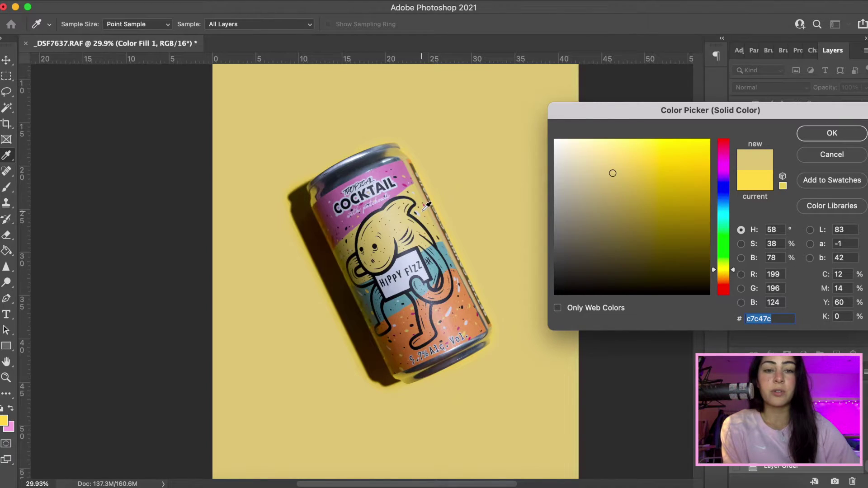
Set the background fill to a brighter soft yellow, #e4e072
mouse_move(626, 162)
left_mouse_down()
mouse_move(625, 147)
mouse_move(626, 159)
left_mouse_up()
left_click(626, 154)
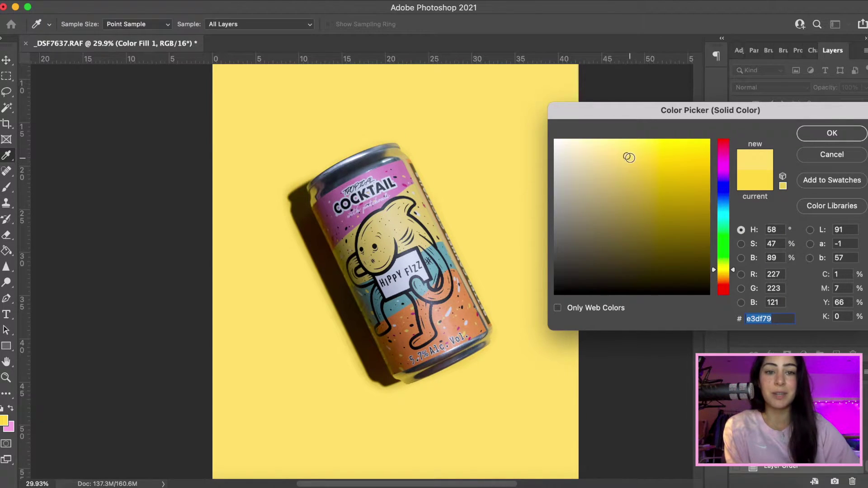
left_click_drag(628, 157, 629, 156)
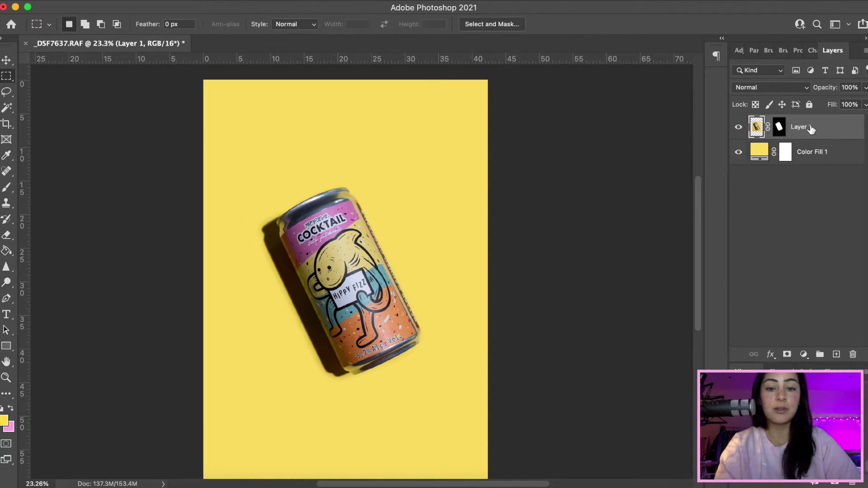
Duplicate the can layer as Layer 2 and move the copy to the upper right of the original can
right_click(809, 127)
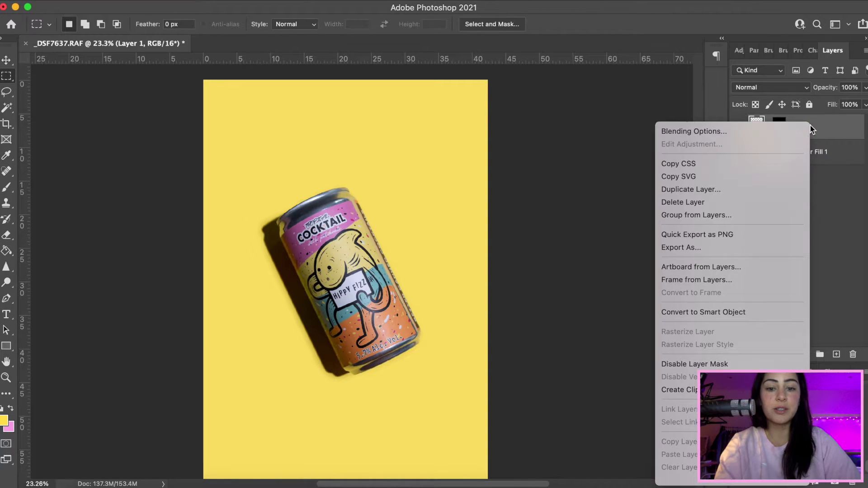
left_click(754, 188)
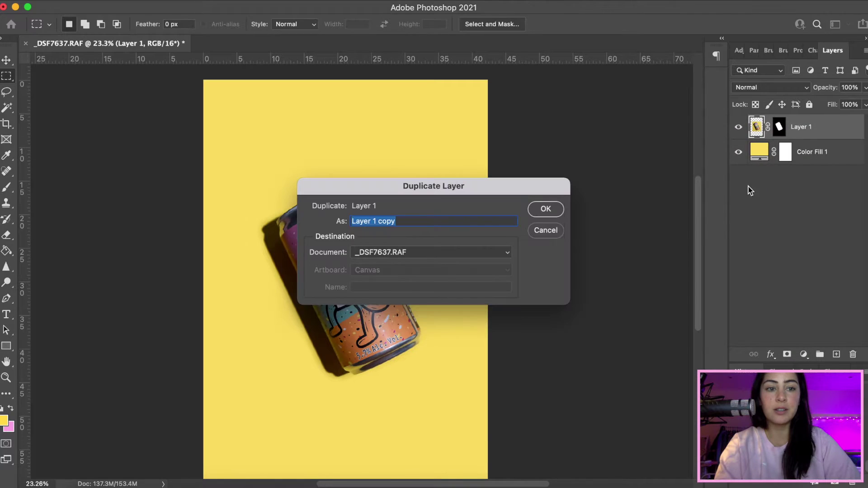
key("Right")
key("BackSpace")
key("BackSpace")
key("BackSpace")
key("BackSpace")
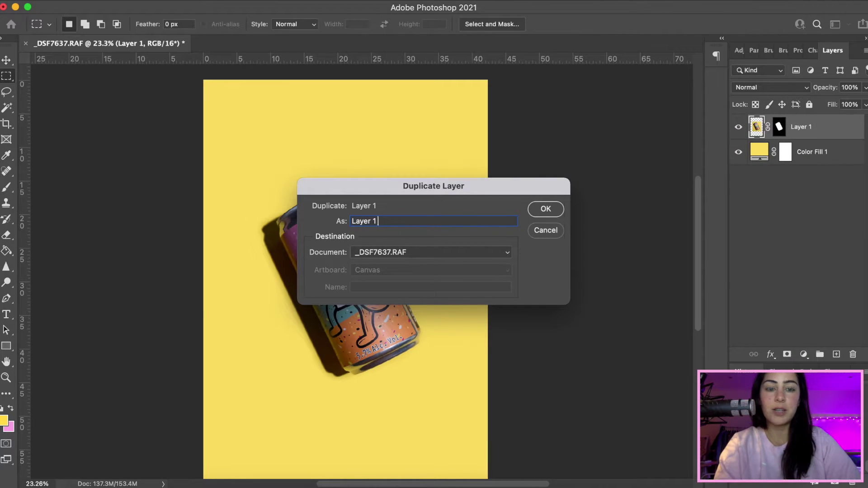
key("Return")
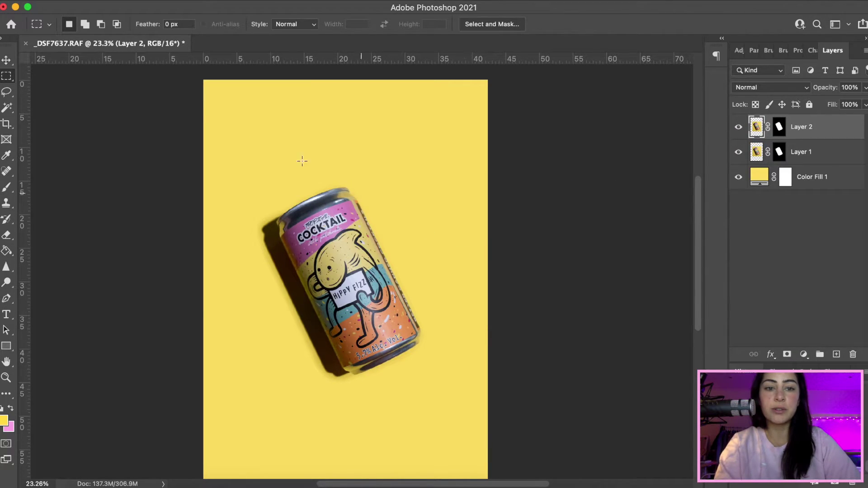
left_click(7, 60)
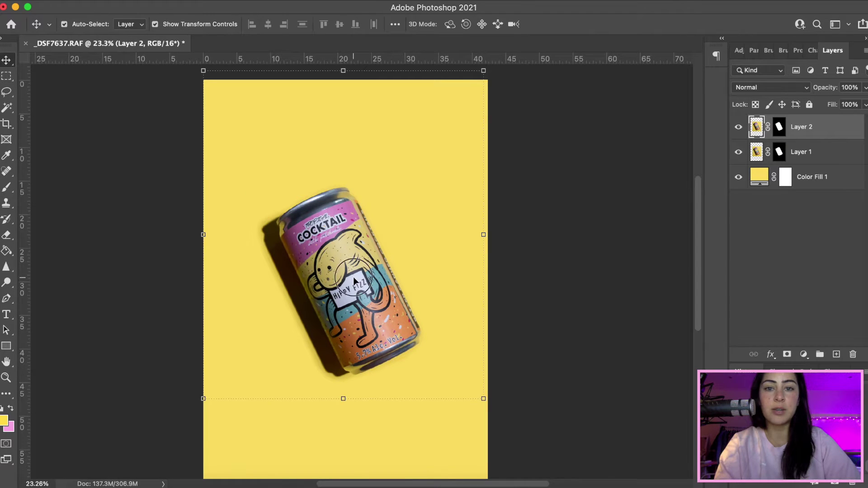
left_click_drag(353, 277, 442, 179)
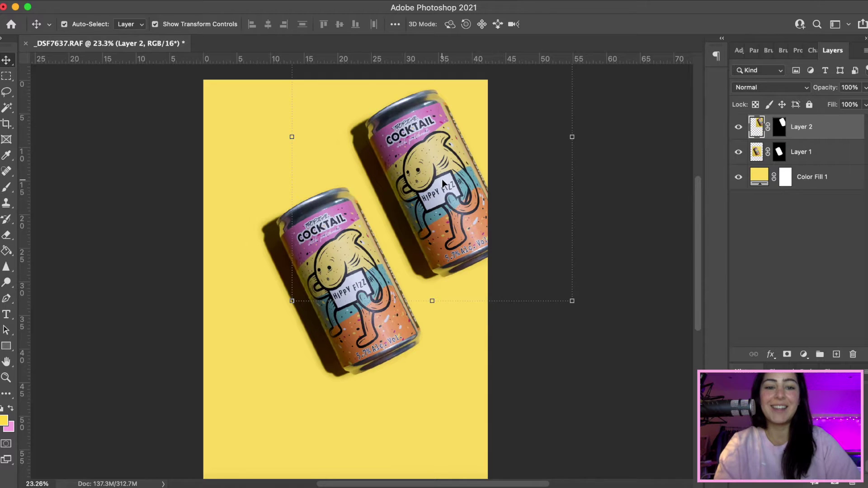
Duplicate Layer 2 as Layer 3 and move this third can to the lower-left corner of the canvas
right_click(798, 132)
left_click(759, 193)
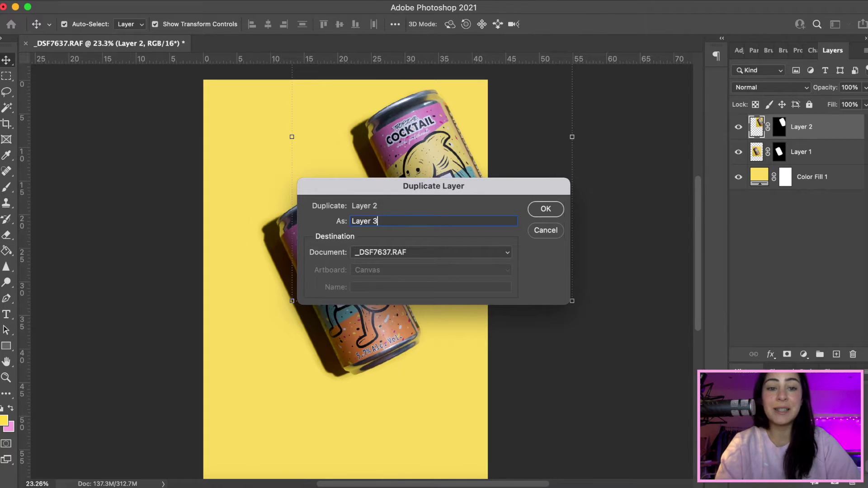
key("Return")
left_click_drag(419, 187, 258, 415)
scroll(257, 414, "down", 3)
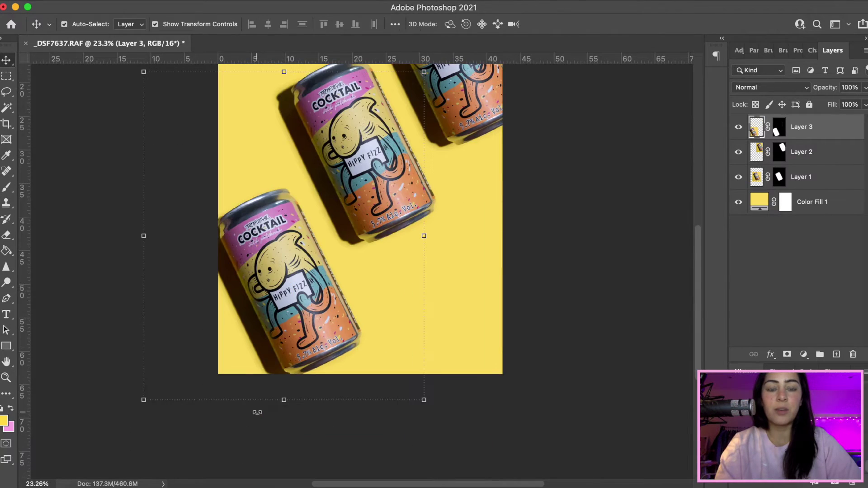
scroll(257, 415, "up", 3)
scroll(257, 415, "down", 1)
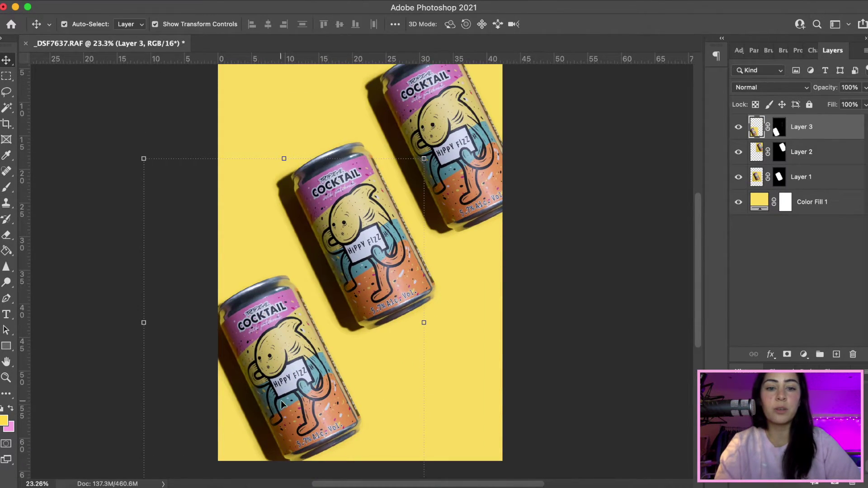
Move the Layer 3 and Layer 2 cans inward so that both overlap the centre can, and deselect the layers
left_click_drag(281, 404, 311, 297)
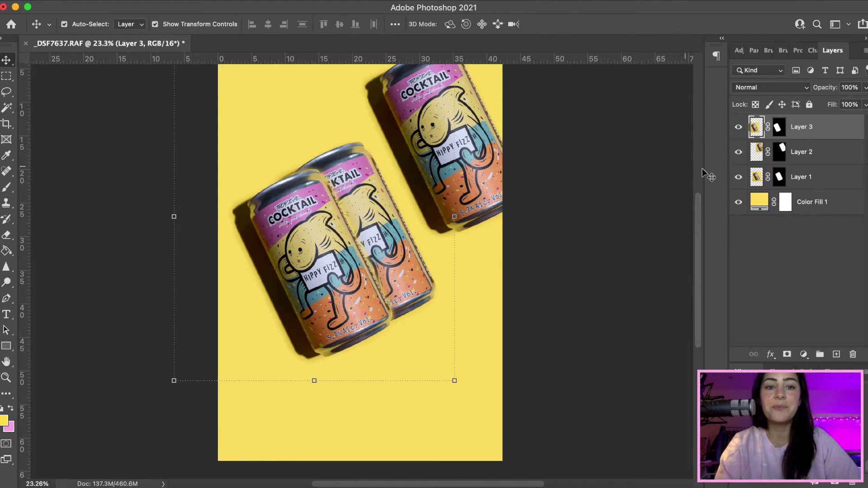
left_click(808, 153)
left_click_drag(457, 114, 425, 181)
scroll(425, 181, "down", 3)
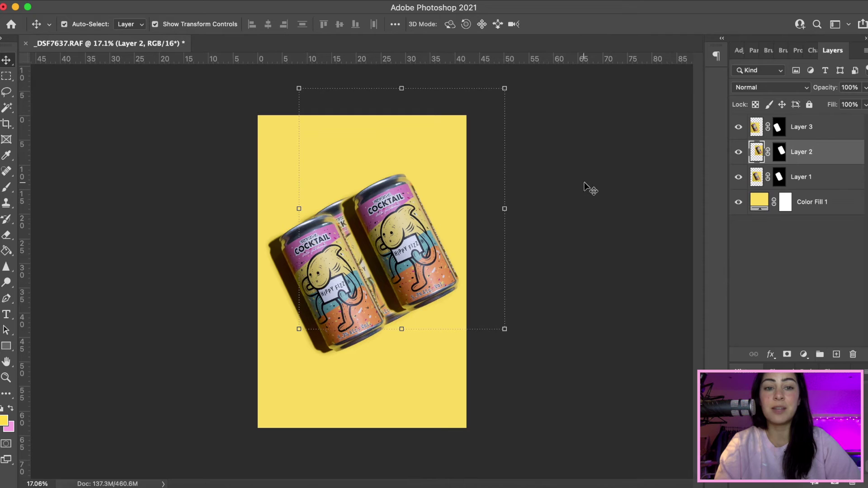
left_click(144, 153)
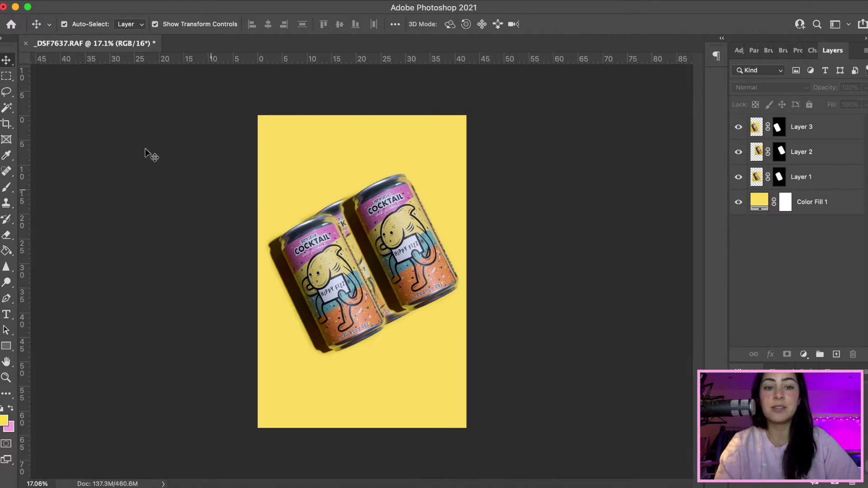
Crop the canvas to a 4:5 (8:10) ratio, keeping the three cans inside the crop
left_click(6, 125)
left_click(110, 26)
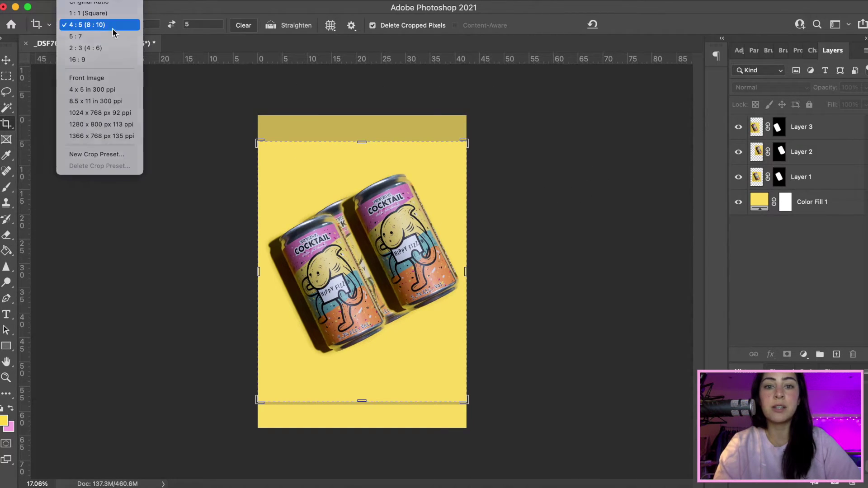
left_click(113, 27)
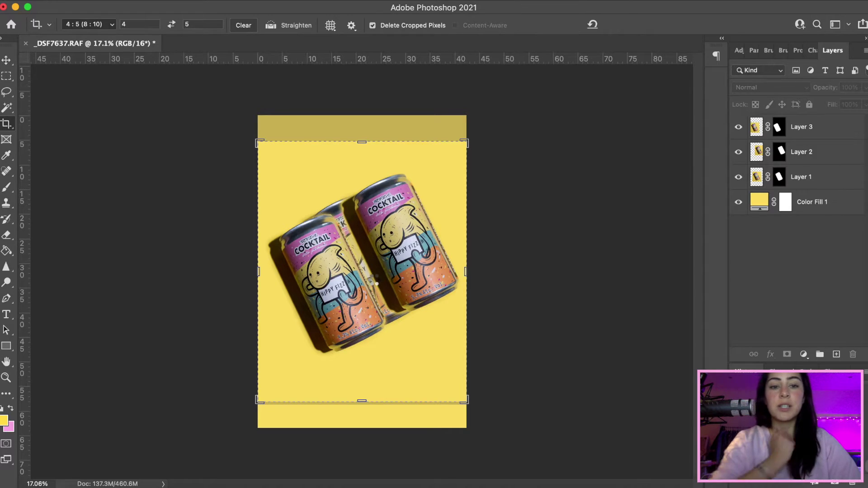
double_click(374, 279)
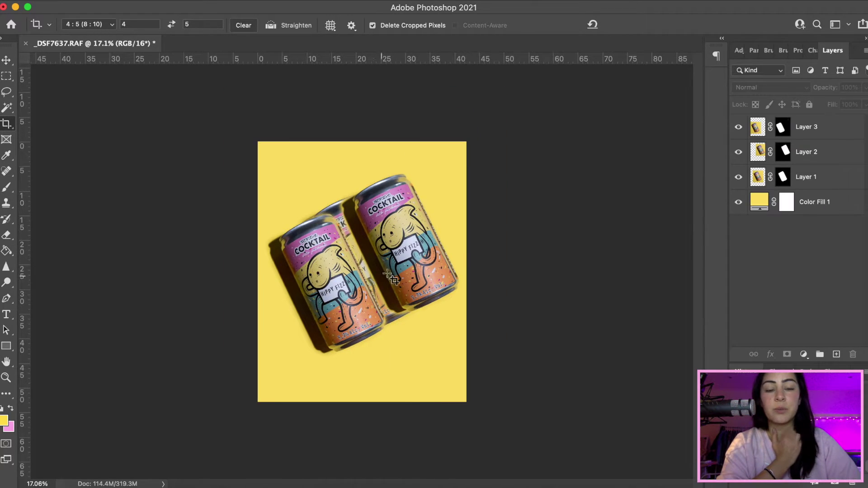
Move the Layer 3 can to the lower-left corner of the canvas and the Layer 2 can to the upper-right corner
left_click(784, 131)
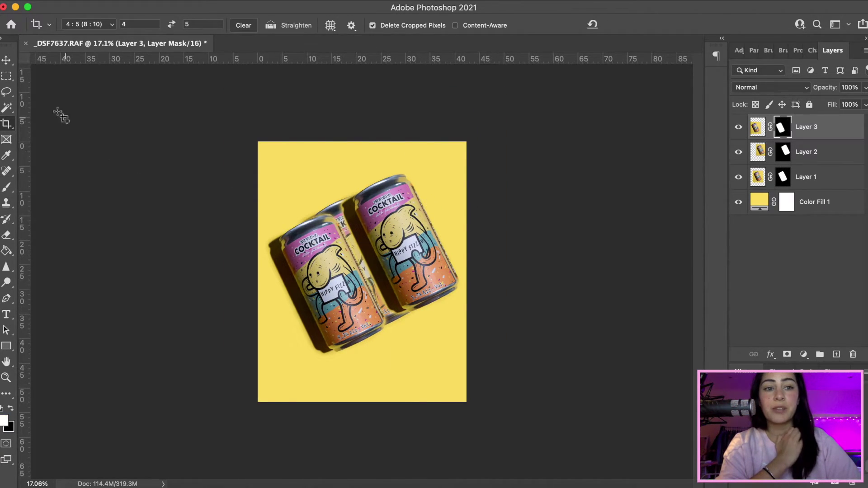
left_click(6, 60)
left_click(754, 129)
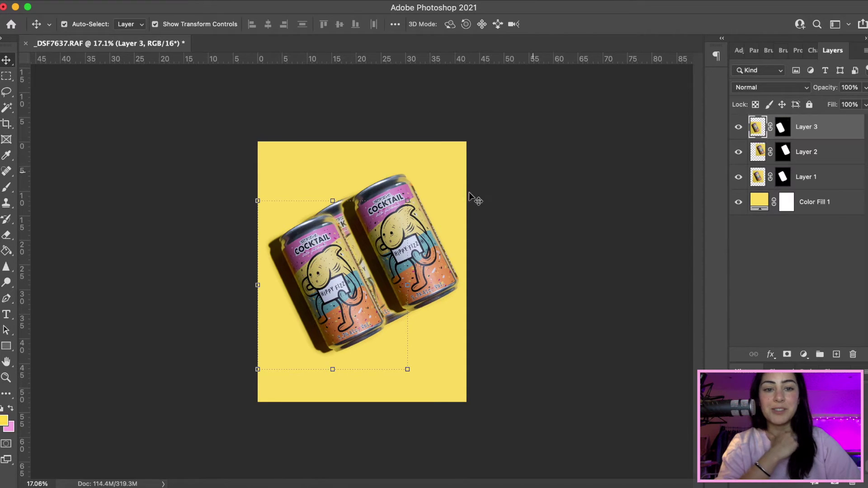
left_click_drag(331, 282, 298, 335)
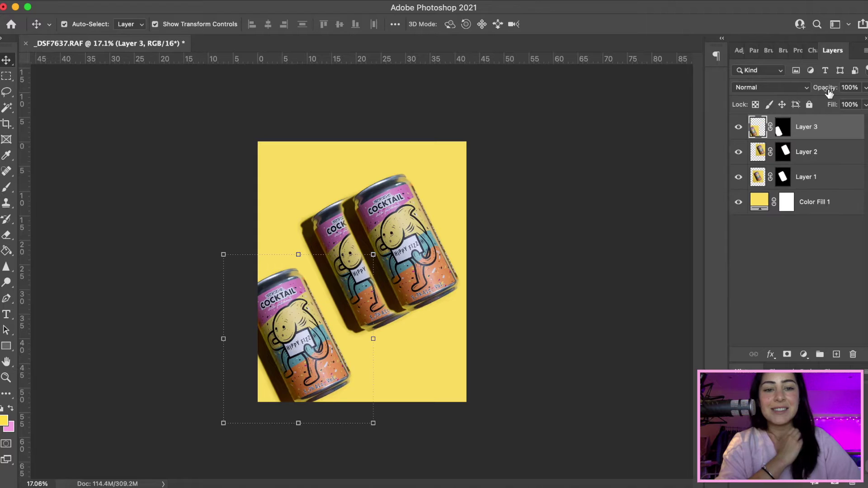
left_click(753, 150)
left_click_drag(367, 267, 433, 202)
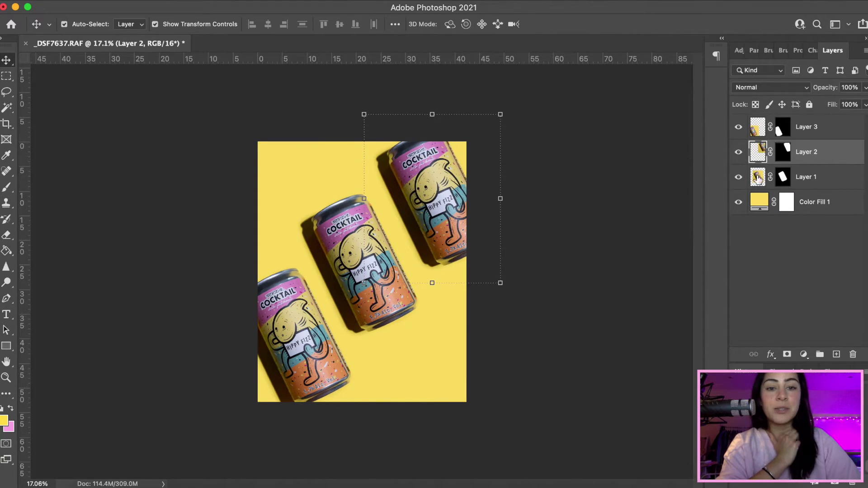
Duplicate the Layer 1, Layer 2 and Layer 3 cans together and place the copies toward the lower-right corner of the canvas
left_click(758, 176)
left_click_drag(378, 271, 425, 386)
left_click(806, 127, "shift")
key("super+j")
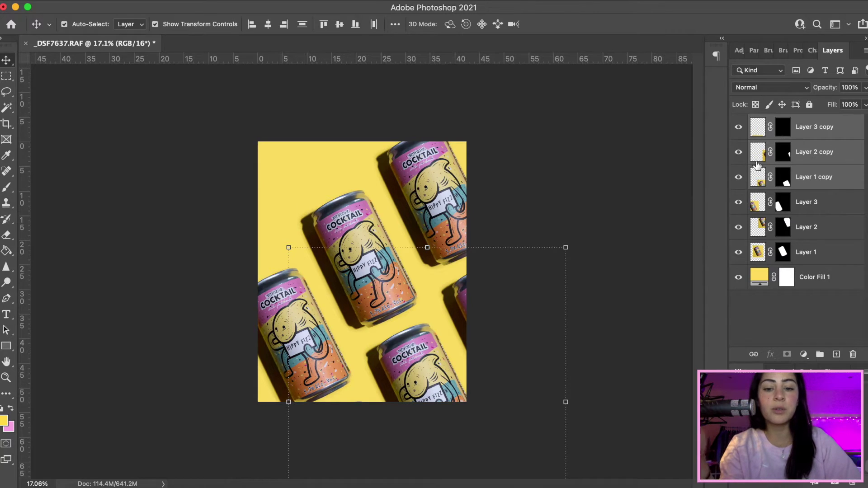
Duplicate the three copied can layers again and place this set toward the upper-left corner of the canvas
right_click(809, 155)
left_click(753, 217)
key("Return")
left_click_drag(427, 378, 292, 101)
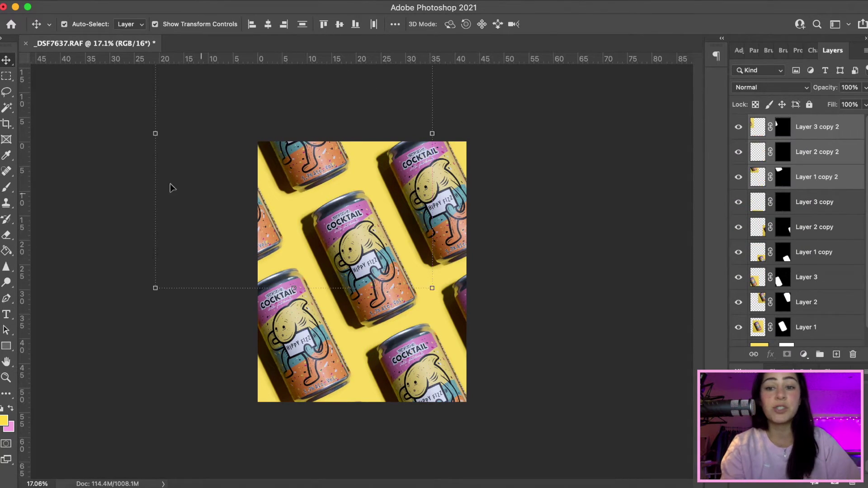
Select all nine can layers, scale them down together and centre the group over the canvas
scroll(829, 245, "down", 1)
left_click(823, 310, "shift")
key("super+minus")
left_click_drag(495, 81, 412, 196)
left_click_drag(377, 274, 420, 225)
left_click_drag(461, 417, 493, 448)
left_click_drag(386, 297, 371, 283)
key("Return")
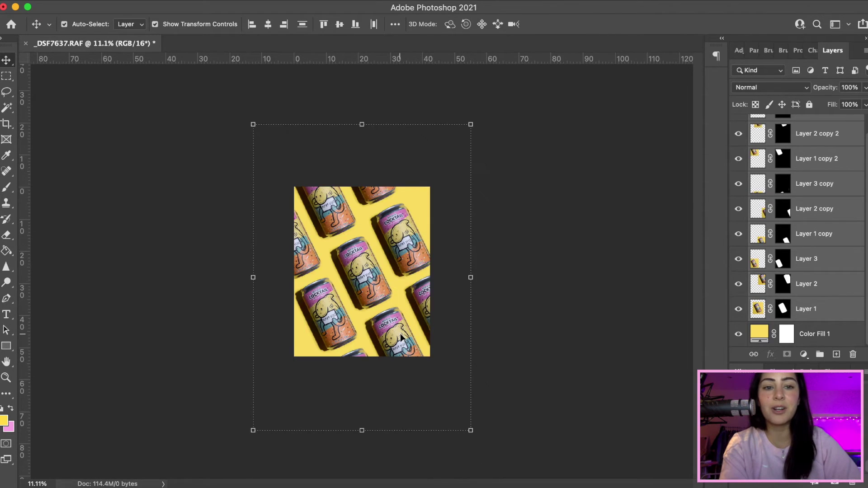
Select Layer 2, Layer 2 copy and Layer 2 copy 2 and shift this diagonal row down until it lines up with the centre can
key("super+plus")
key("super+plus")
left_click(440, 186)
left_click(439, 183, "shift")
left_click(477, 319, "shift")
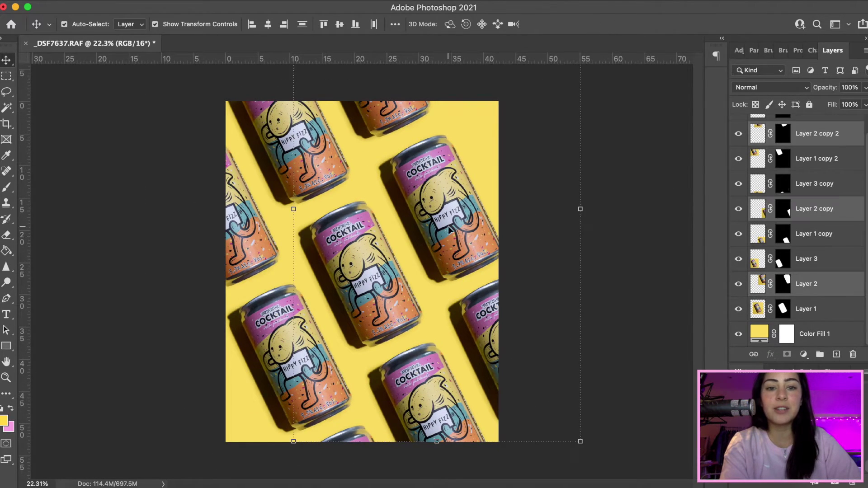
left_click_drag(453, 244, 493, 310)
Select Layer 3 and its two copies and shift this diagonal row down until it lines up with the centre can
left_click(245, 257)
left_click(297, 361, "shift")
left_click(360, 437, "shift")
left_click_drag(301, 358, 323, 418)
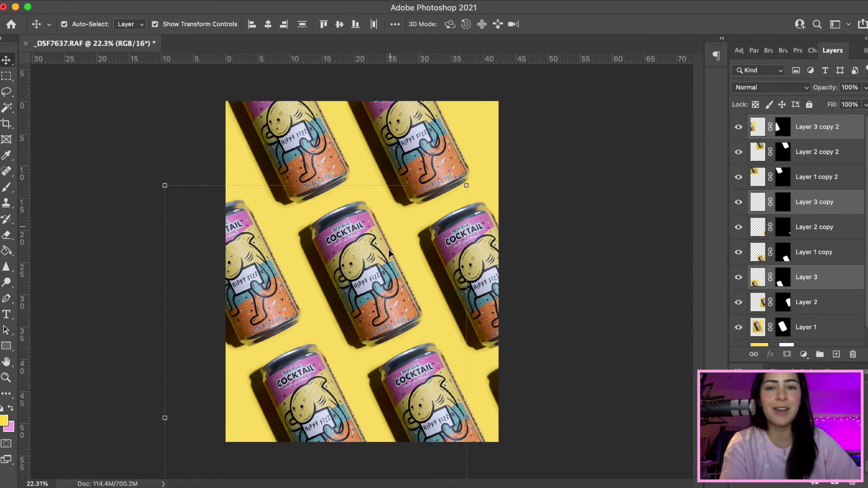
Scale all can layers together to 74.38% and reposition the group so the cans spread across the canvas
left_click(544, 87)
left_click(803, 128)
scroll(816, 271, "down", 2)
left_click(822, 308, "shift")
key("super+minus")
left_click_drag(556, 99, 462, 212)
left_click_drag(389, 337, 410, 248)
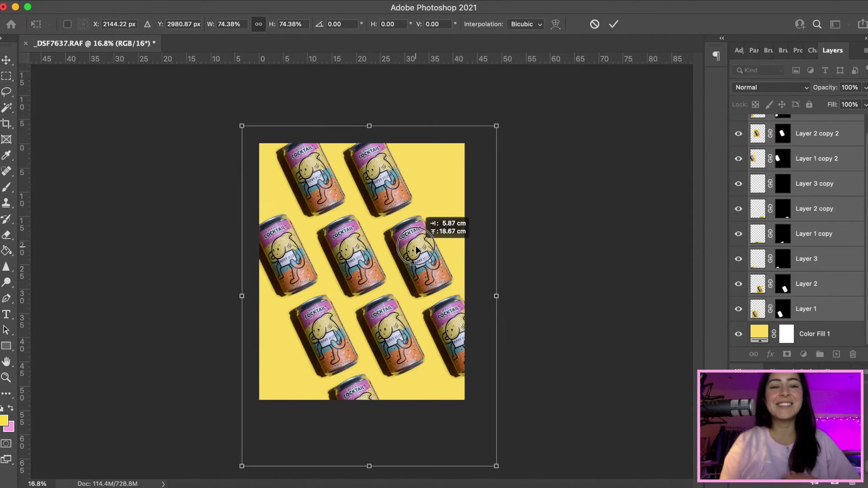
left_click_drag(416, 248, 417, 247)
key("Return")
Duplicate the diagonal row of Layer 2 cans and place the copies to its right along the canvas edge
scroll(401, 256, "up", 2)
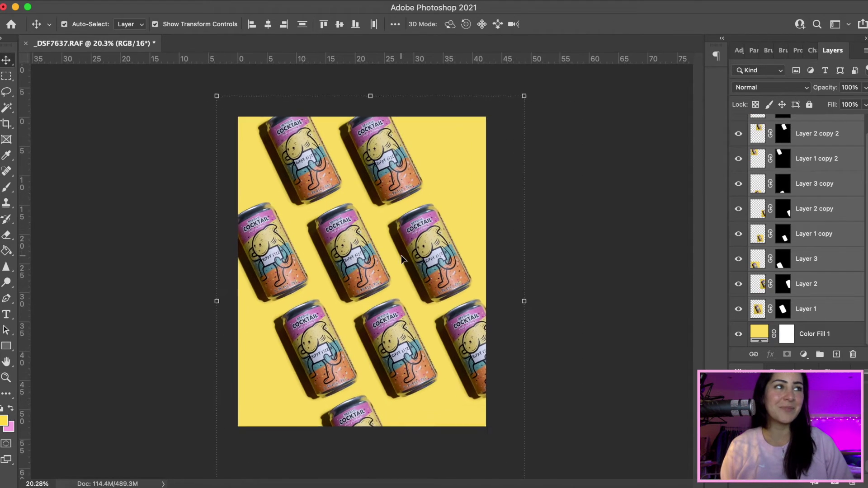
scroll(402, 255, "up", 1)
left_click(390, 152)
left_click(440, 255, "shift")
left_click(495, 348, "shift")
left_click_drag(445, 260, 533, 257)
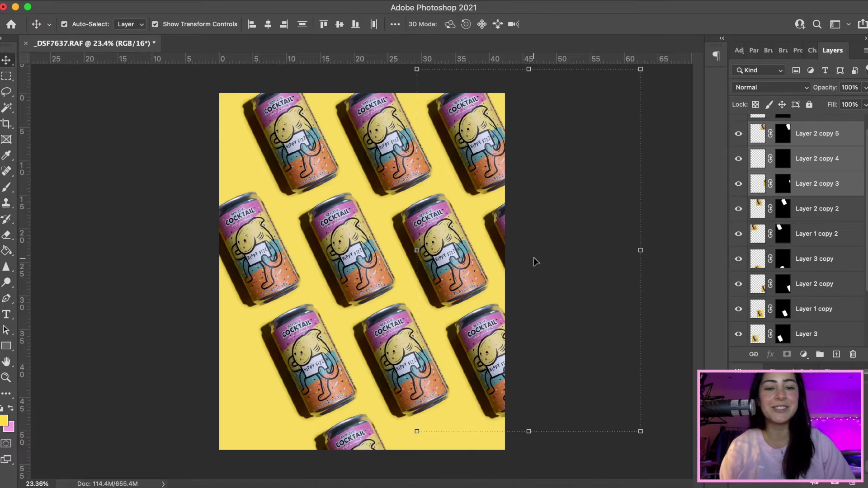
Fill the remaining gaps in the lower-left corner, upper-left corner and bottom-right edge of the canvas with further can copies
left_click_drag(486, 148, 212, 355)
left_click_drag(267, 264, 205, 137)
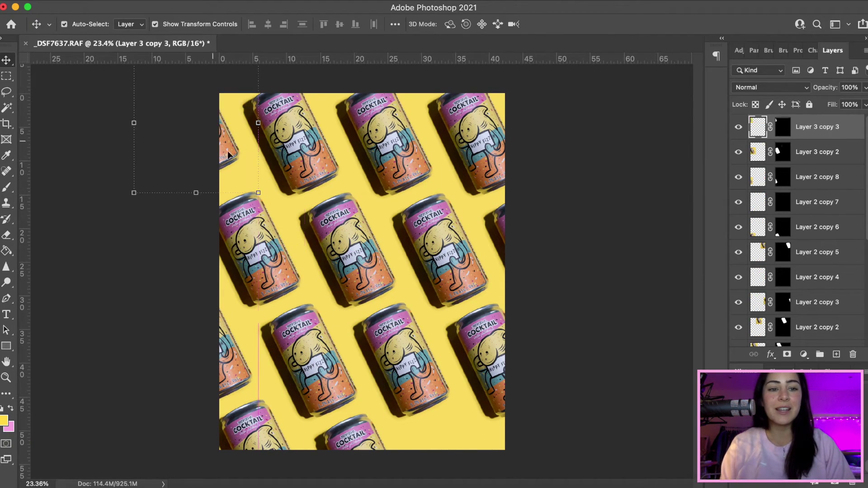
left_click_drag(409, 344, 469, 456)
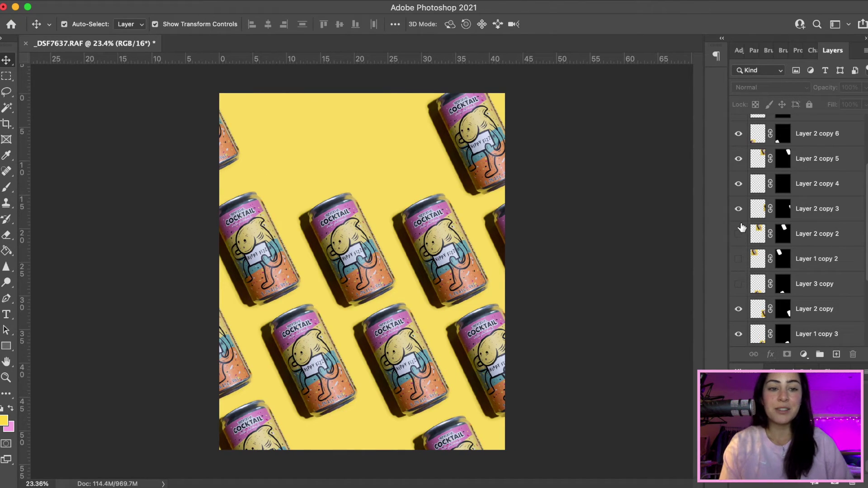
Hide the can layers one after another, leaving only Layer 1, Layer 2 copy and the yellow colour fill visible
left_click_drag(738, 209, 740, 133)
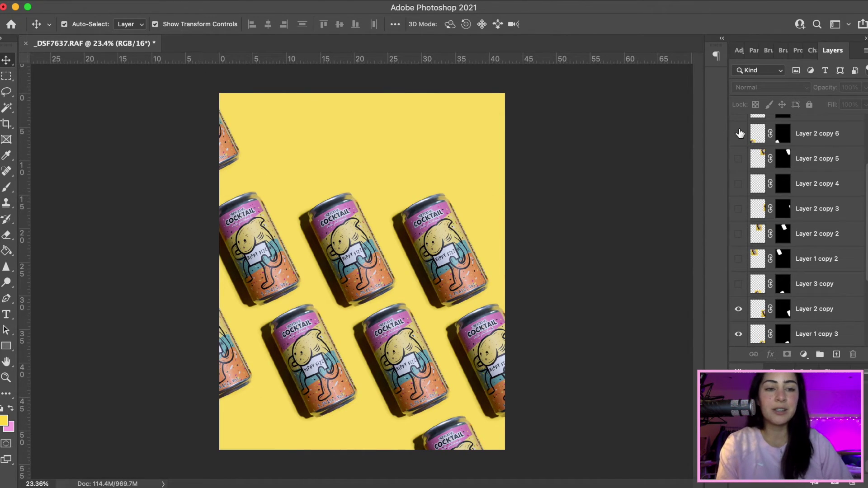
scroll(740, 134, "up", 3)
left_click_drag(737, 199, 738, 178)
left_click(736, 152)
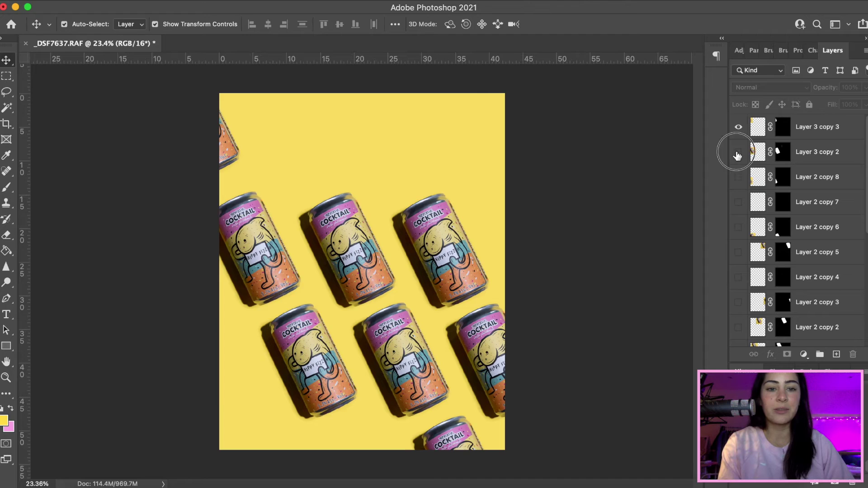
left_click(738, 130)
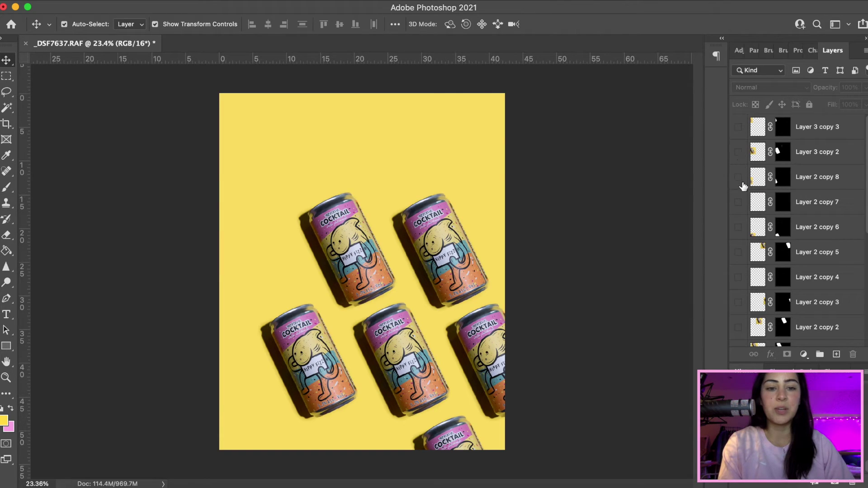
scroll(743, 187, "down", 5)
left_click(738, 285)
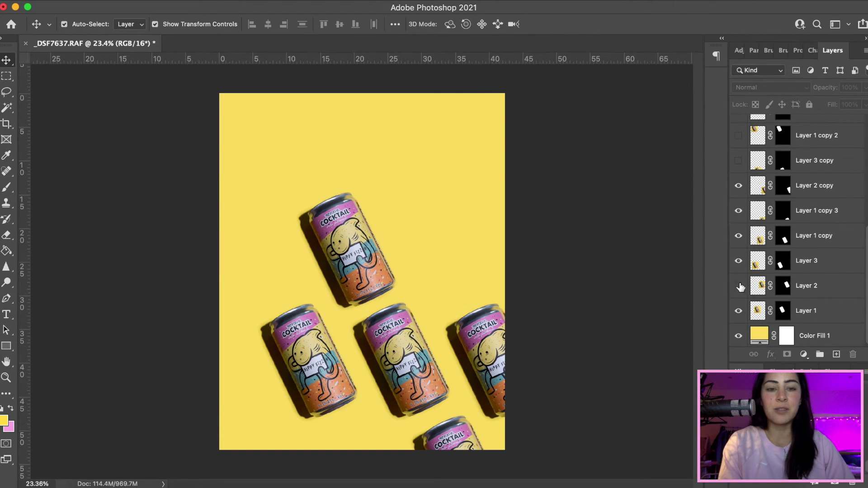
left_click(738, 261)
left_click(738, 236)
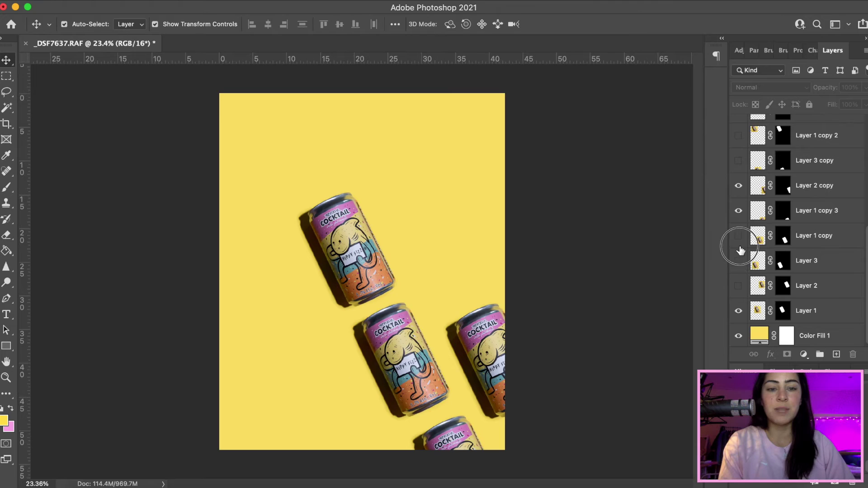
left_click(738, 211)
left_click(738, 186)
left_click(738, 186)
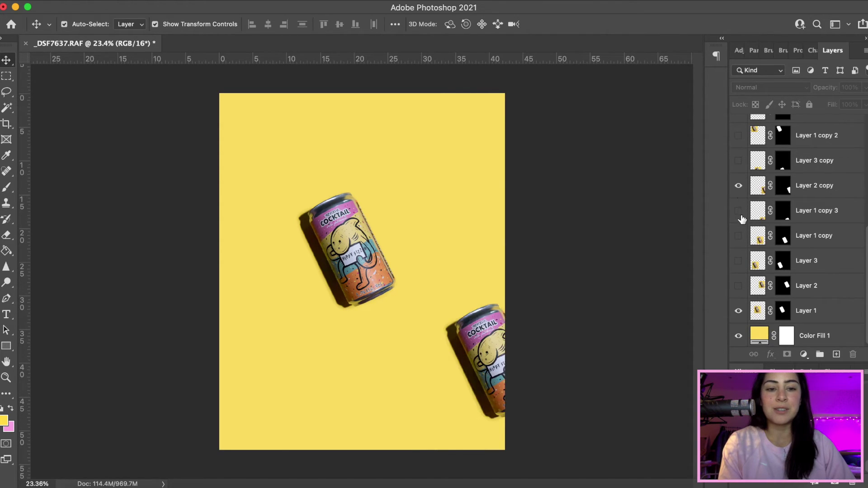
Show all the hidden can layers again to restore the full can pattern
left_click(737, 211)
left_click(738, 236)
left_click(738, 260)
left_click(738, 285)
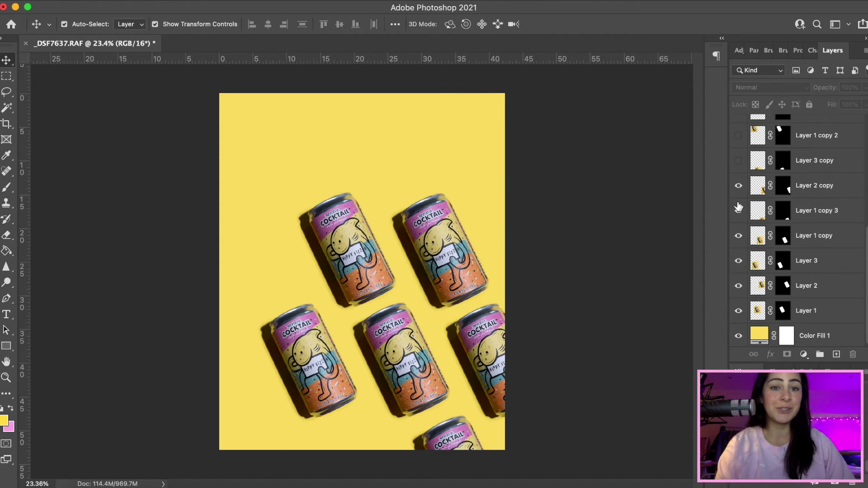
left_click(738, 161)
left_click(738, 135)
scroll(740, 136, "up", 5)
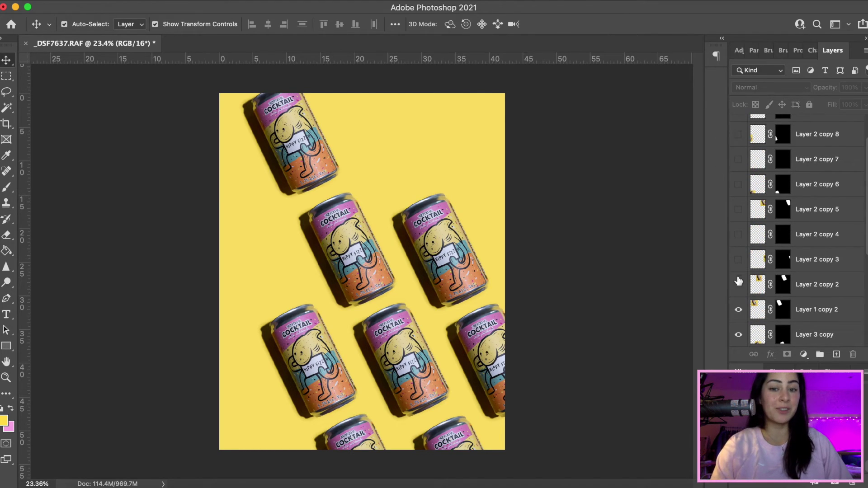
left_click(738, 284)
left_click(738, 260)
left_click(738, 234)
left_click(738, 184)
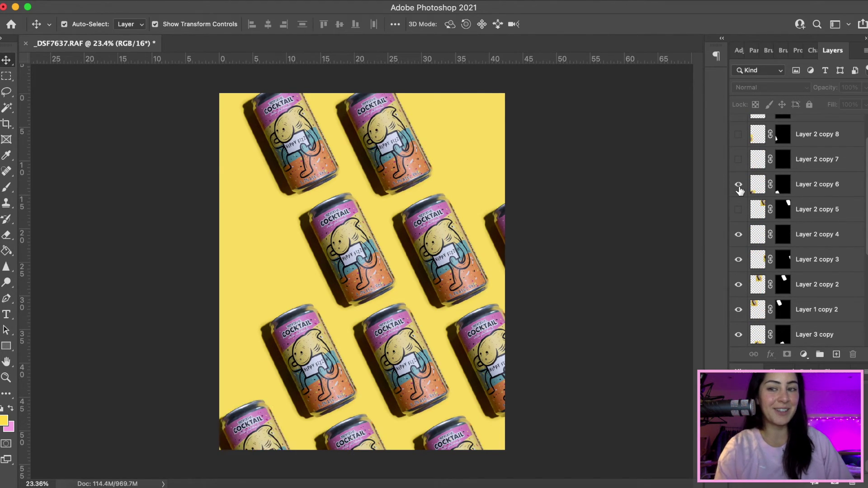
left_click(738, 158)
left_click(738, 209)
left_click(738, 134)
scroll(738, 135, "up", 2)
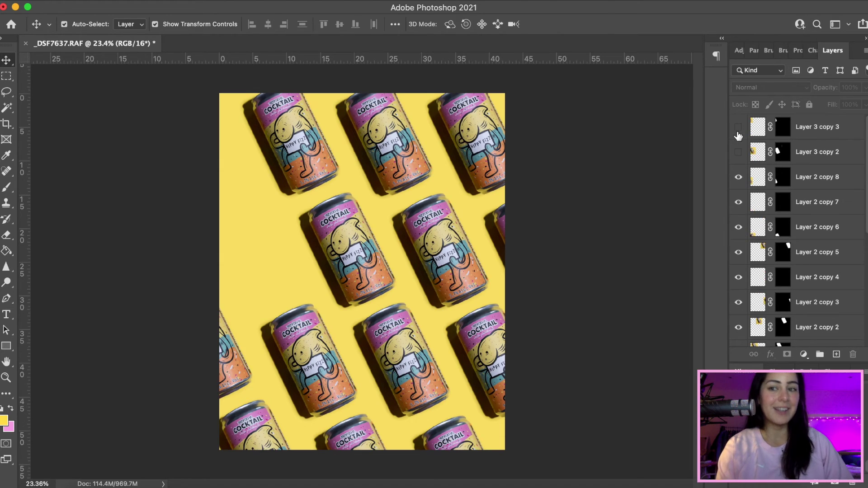
left_click(738, 127)
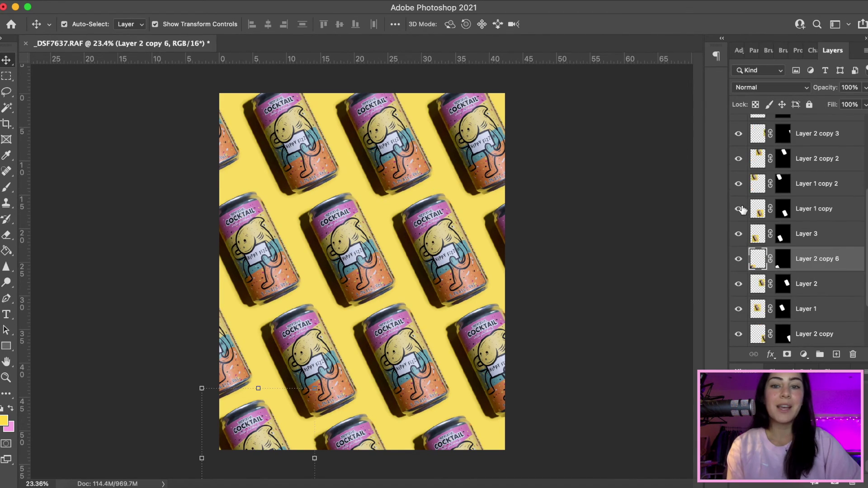
Toggle the visibility of Layer 1 copy 2, select the can on Layer 2 and review the layer stack
left_click(738, 209)
left_click(738, 208)
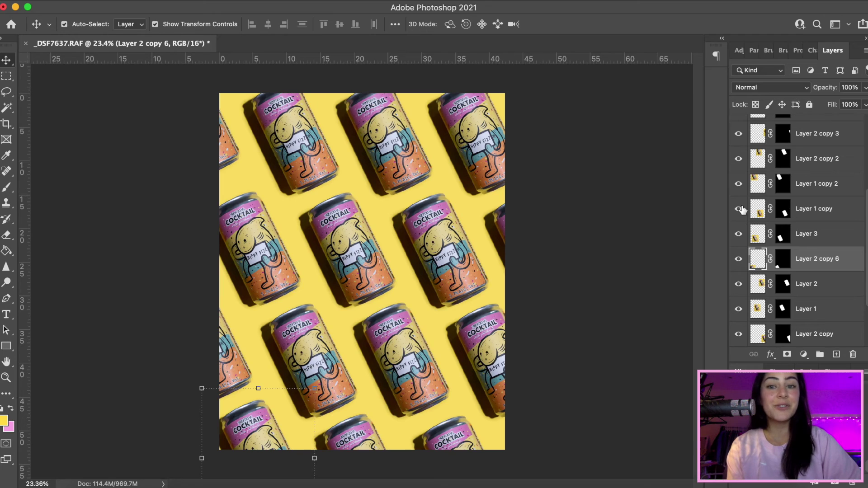
left_click(738, 183)
left_click(738, 184)
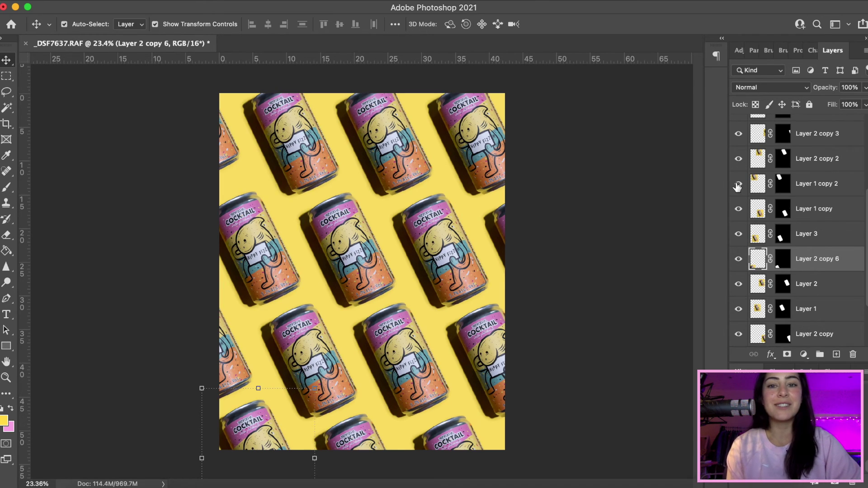
left_click(448, 262)
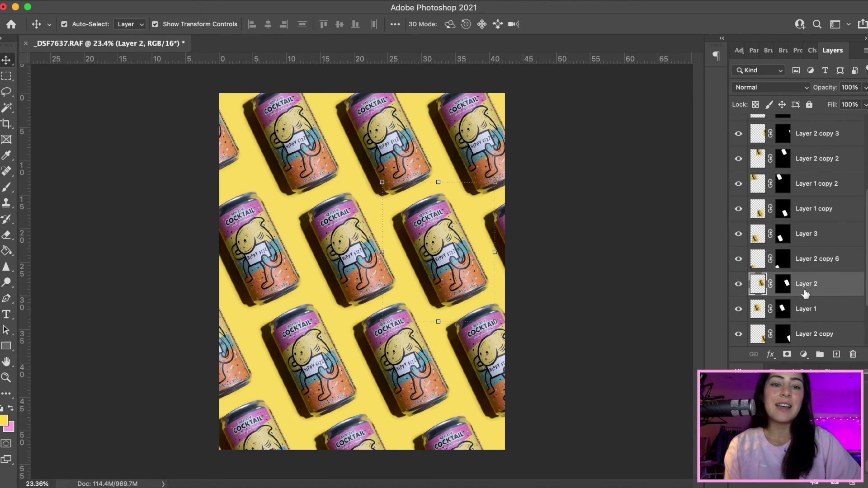
scroll(820, 286, "down", 3)
scroll(821, 286, "up", 2)
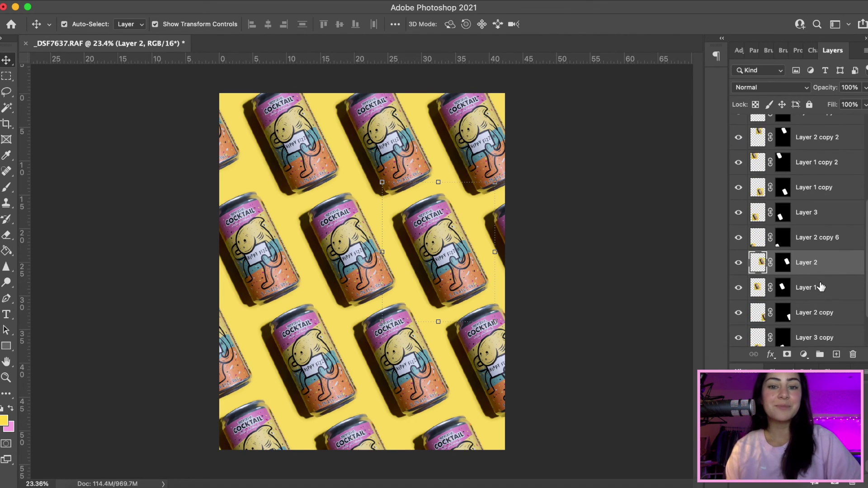